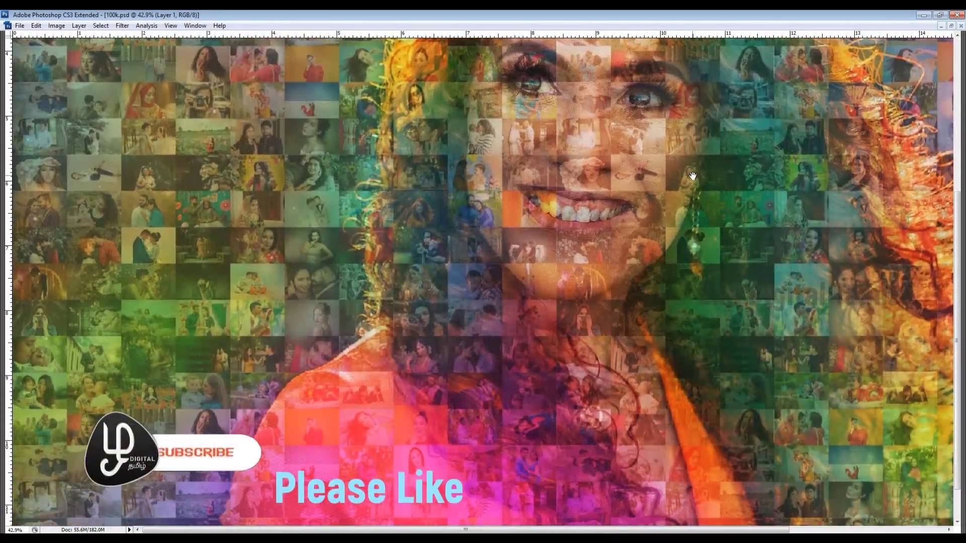
# - Fit the finished tinted mosaic on screen, then browse the '100 photo' folder in Windows Explorer
pyautogui.moveTo(692, 176)
pyautogui.mouseDown()
pyautogui.moveTo(368, 500)
pyautogui.moveTo(642, 341)
pyautogui.mouseUp()
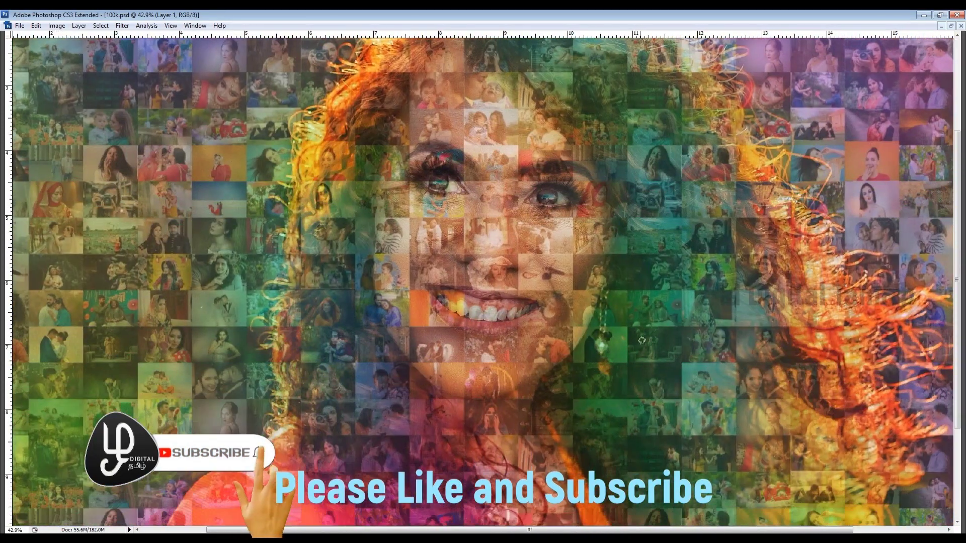
pyautogui.hotkey('ctrl', '0')
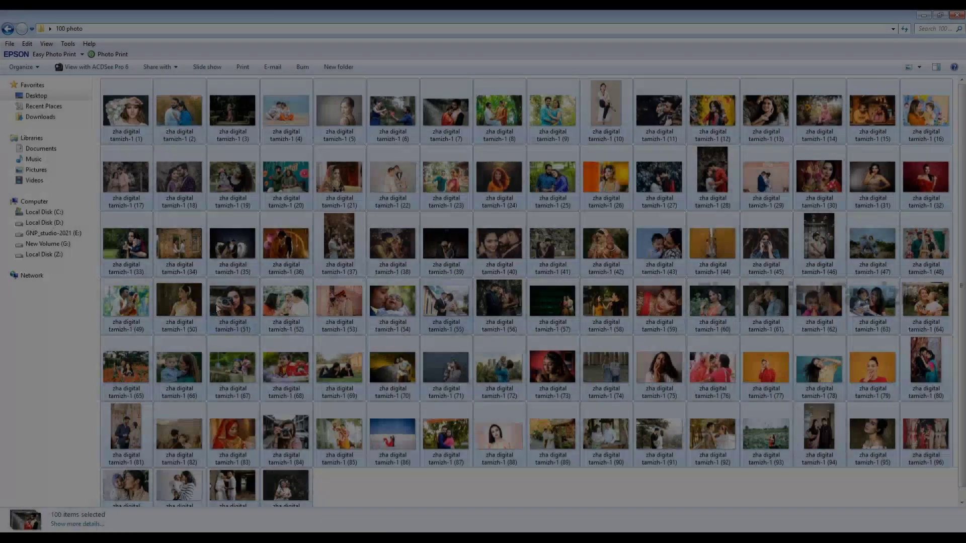
pyautogui.click(217, 308)
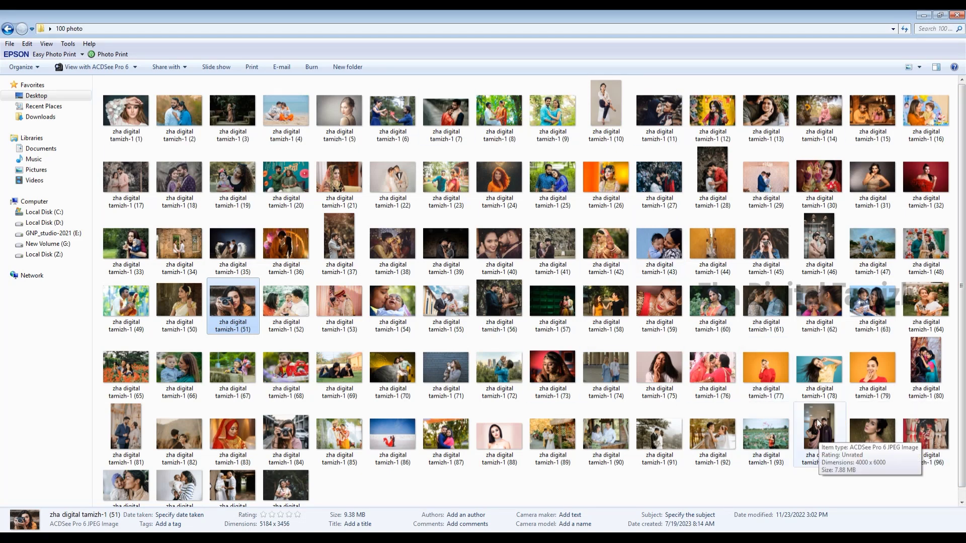
# - Select photos 28, 29, 65 and 71 in Explorer and drop them into Photoshop
pyautogui.click(819, 433)
pyautogui.click(714, 181)
pyautogui.keyDown('ctrl'); pyautogui.click(774, 189); pyautogui.keyUp('ctrl')
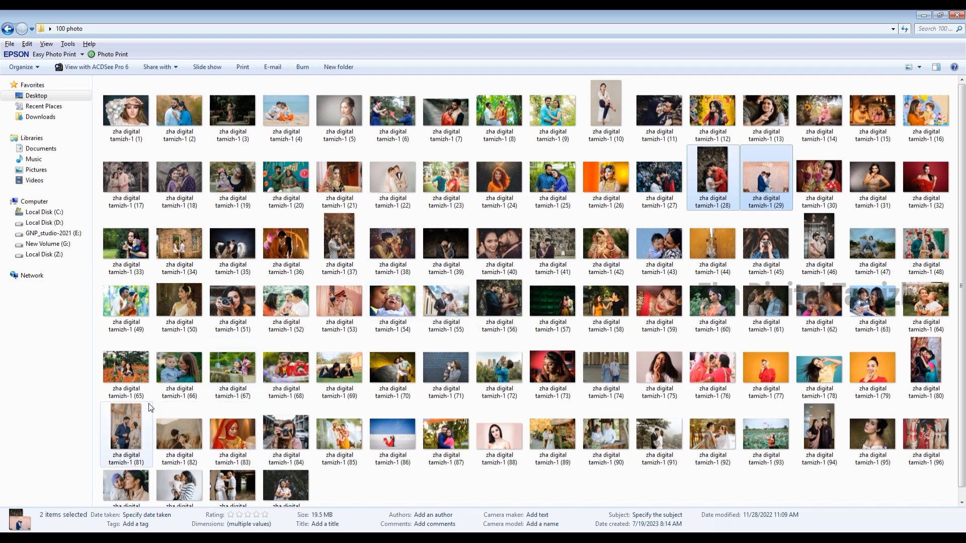
pyautogui.keyDown('ctrl'); pyautogui.click(126, 369); pyautogui.keyUp('ctrl')
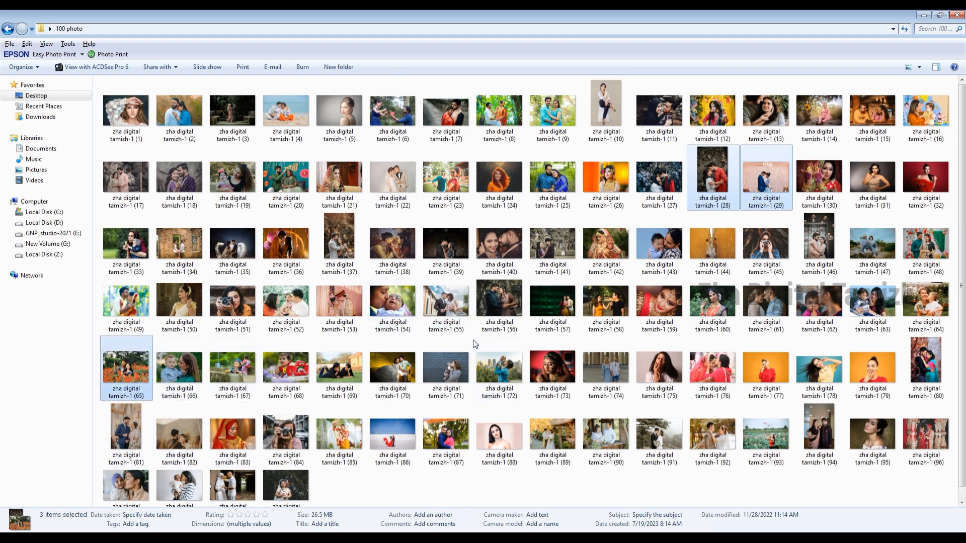
pyautogui.doubleClick(448, 370)
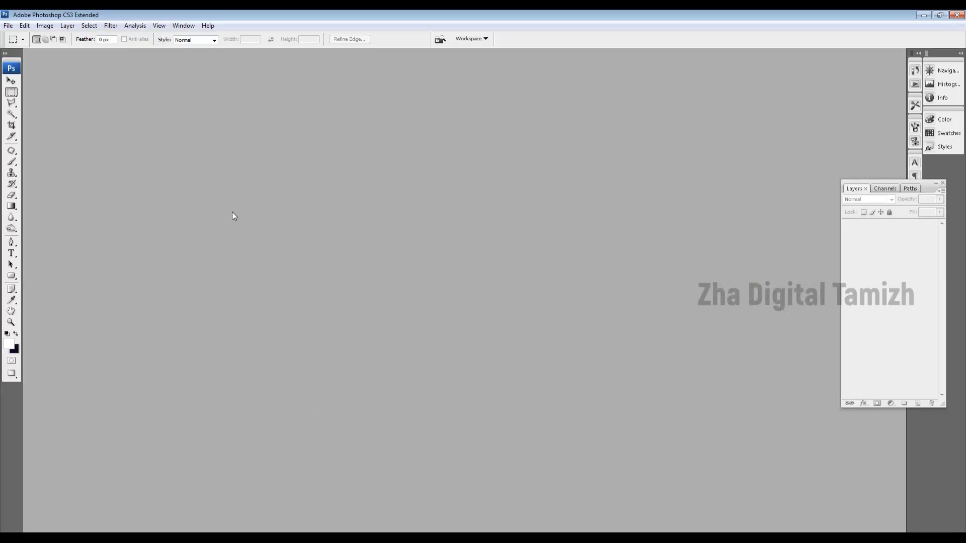
pyautogui.hotkey('alt', 'Tab')
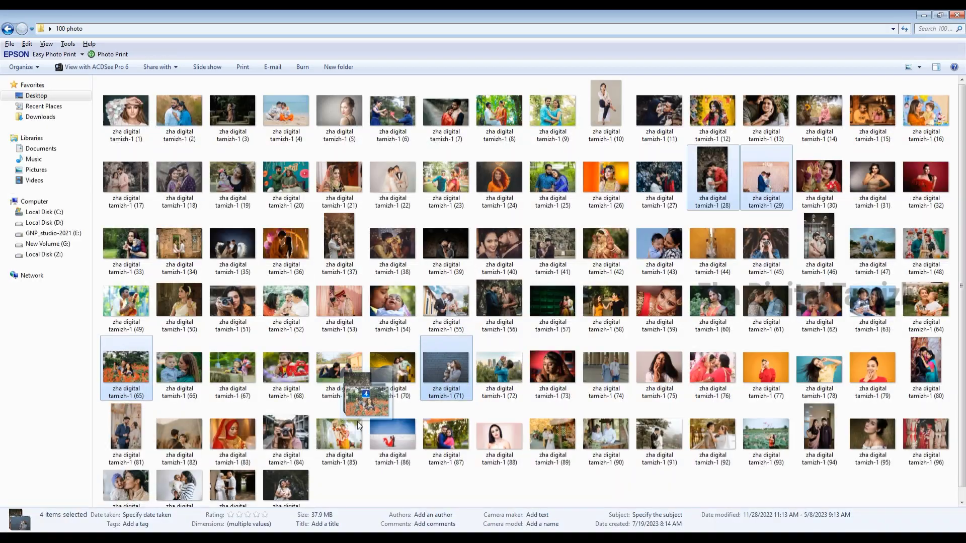
pyautogui.moveTo(357, 422); pyautogui.dragTo(366, 355)
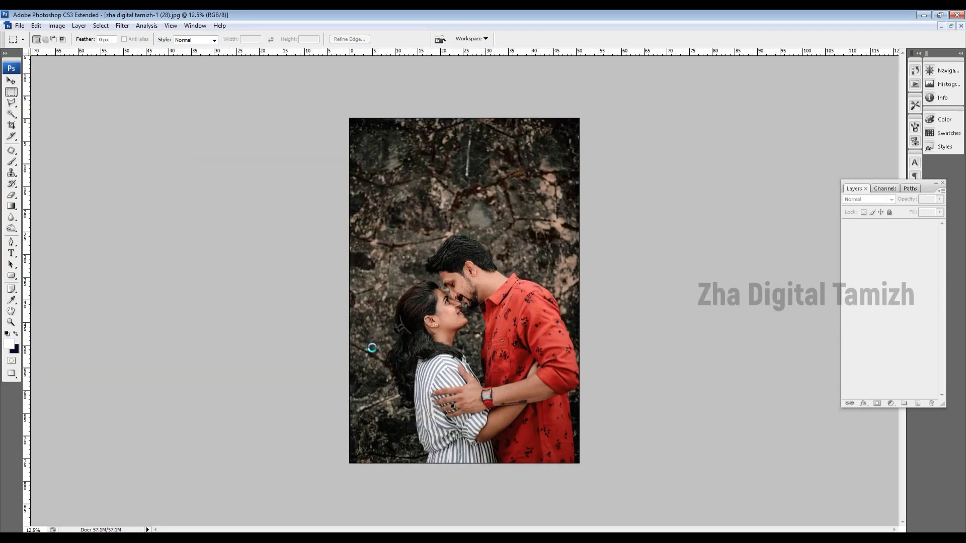
# - Save photo 29 at maximum JPEG quality, and enlarge and save the mother-and-baby photo
pyautogui.press('v')
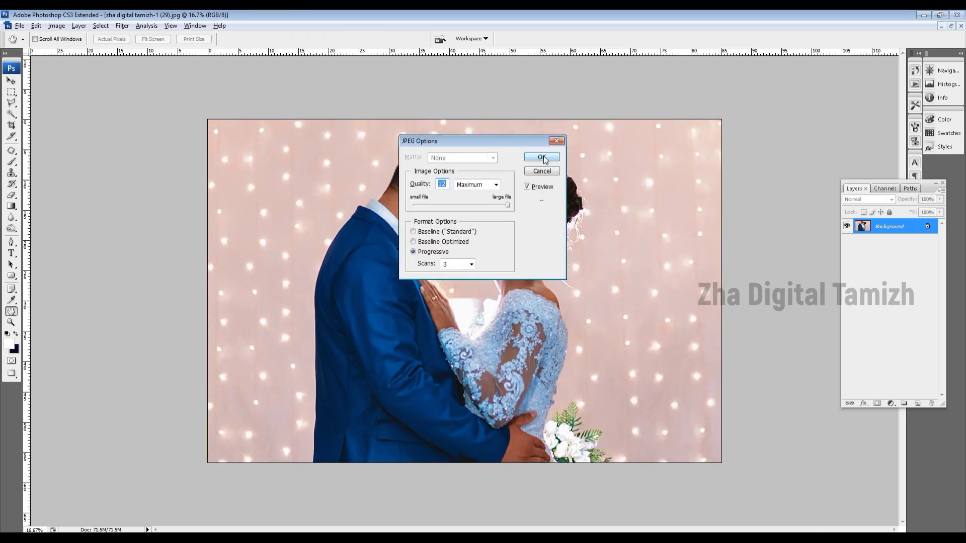
pyautogui.click(541, 157)
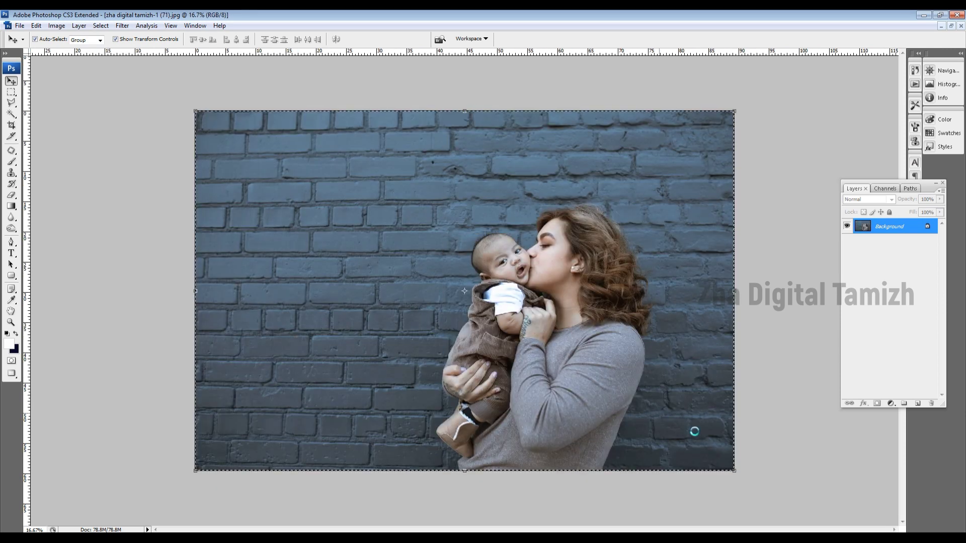
pyautogui.hotkey('ctrl', 't')
pyautogui.moveTo(459, 226); pyautogui.dragTo(503, 328)
pyautogui.press('Return')
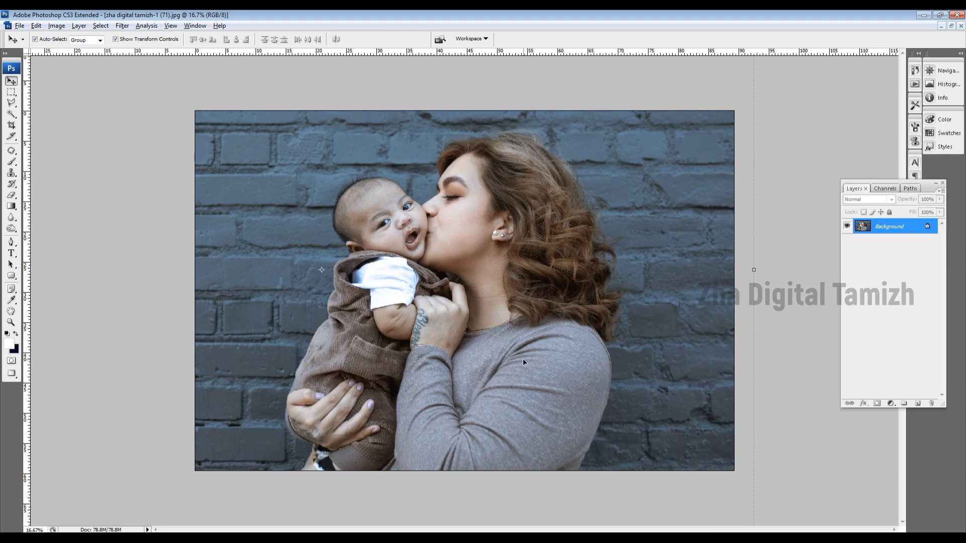
pyautogui.hotkey('ctrl', 's')
pyautogui.click(544, 156)
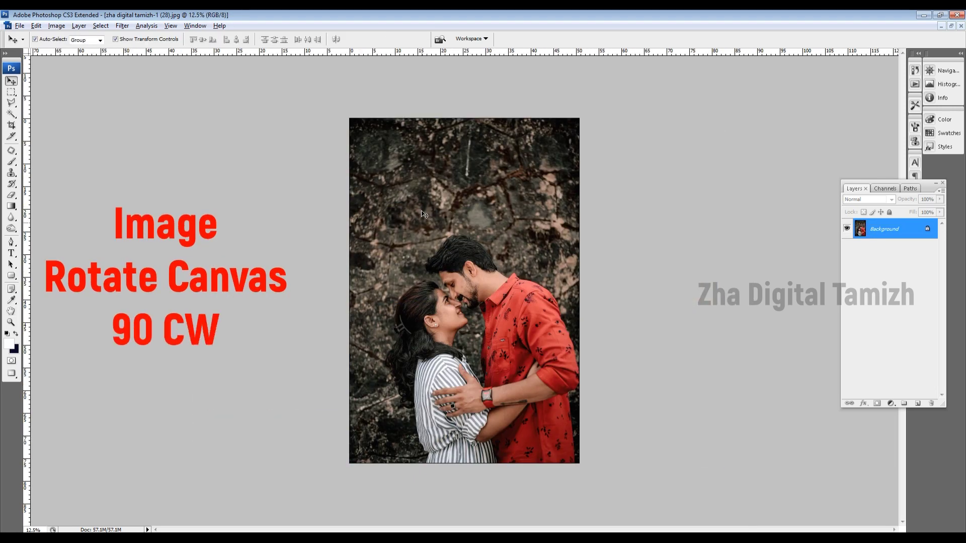
# - Rotate the couple photo's canvas 90° CW and turn the image upright, scaled to fill
pyautogui.click(56, 26)
pyautogui.moveTo(74, 126)
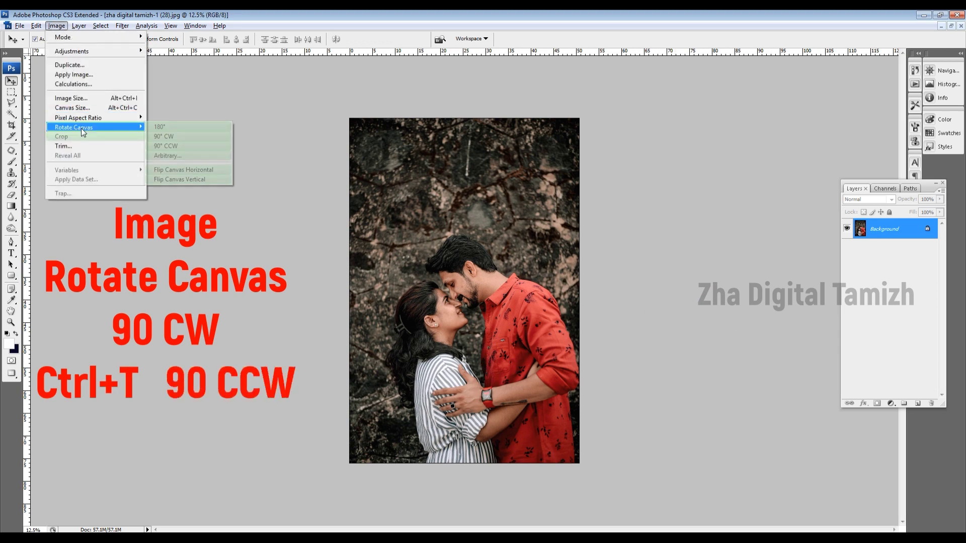
pyautogui.click(182, 137)
pyautogui.hotkey('ctrl', 't')
pyautogui.rightClick(526, 273)
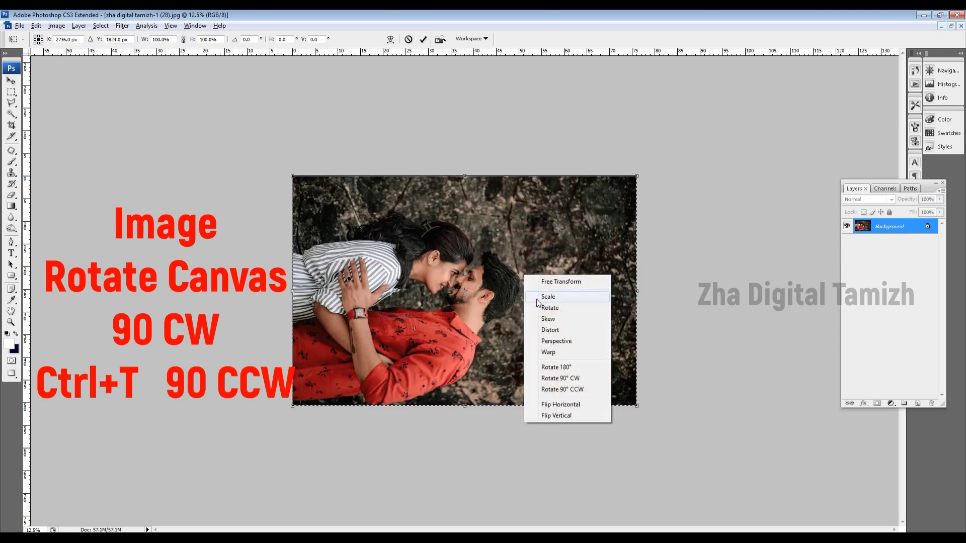
pyautogui.click(553, 389)
pyautogui.moveTo(579, 463); pyautogui.dragTo(711, 500)
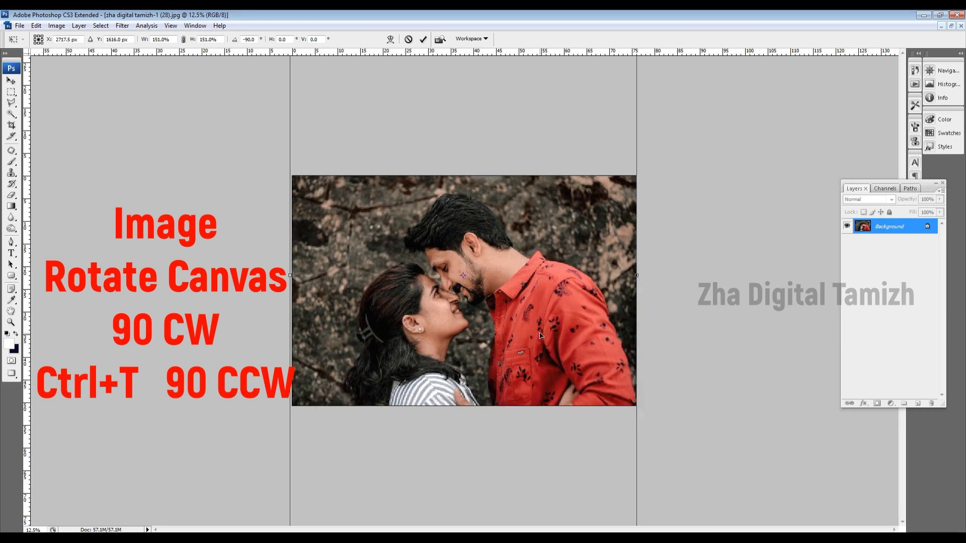
pyautogui.press('Return')
pyautogui.hotkey('ctrl', 's')
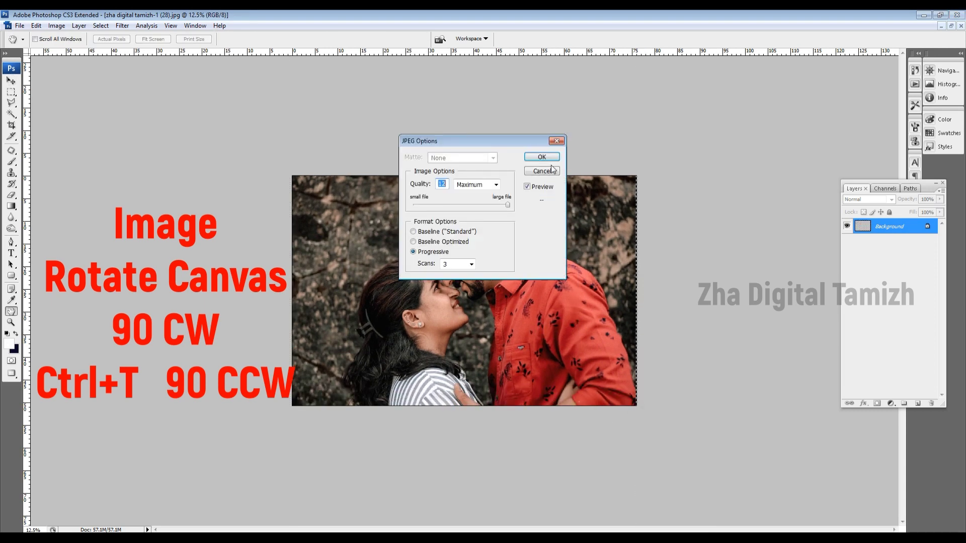
pyautogui.click(546, 156)
pyautogui.hotkey('ctrl', 'w')
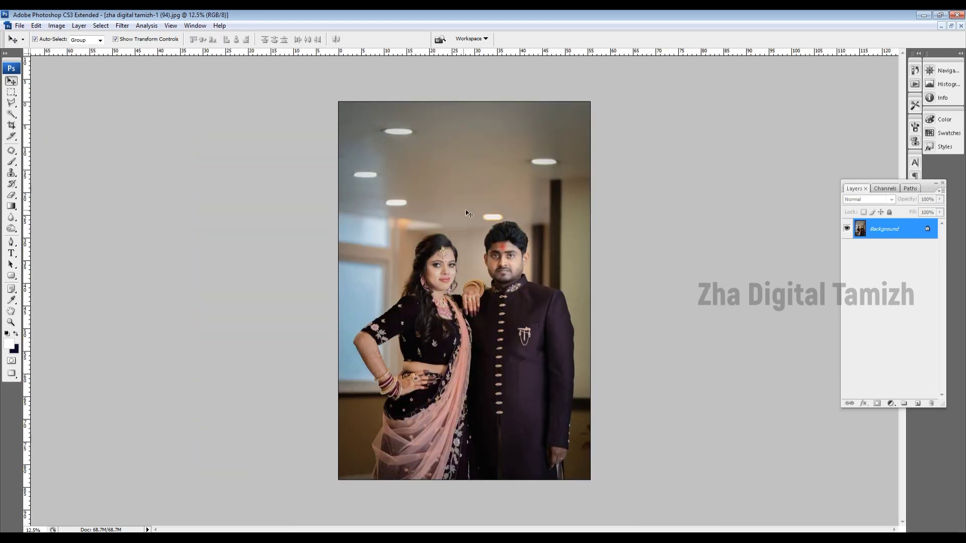
# - Give photo 94 the same treatment: landscape canvas, couple upright and scaled to fill
pyautogui.click(50, 26)
pyautogui.click(171, 135)
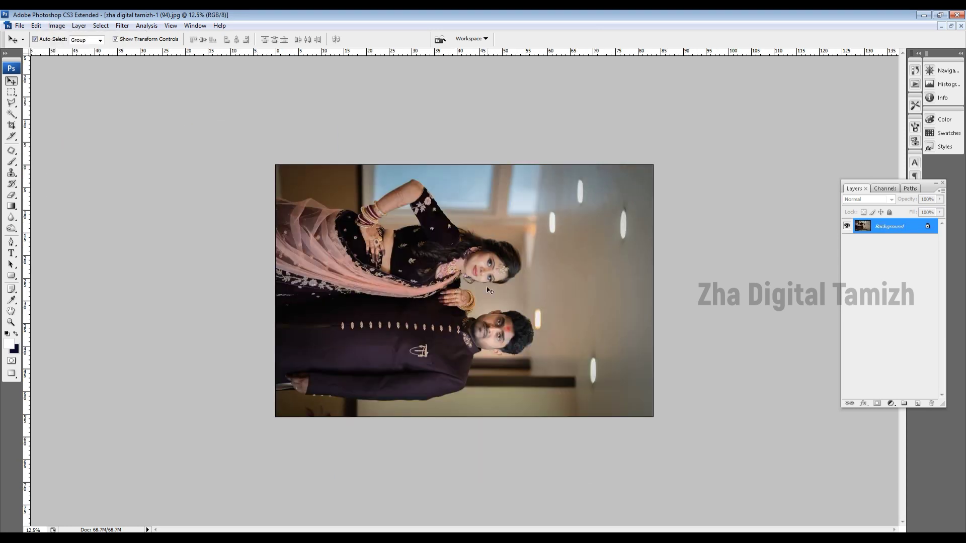
pyautogui.hotkey('ctrl', 't')
pyautogui.rightClick(498, 369)
pyautogui.click(528, 493)
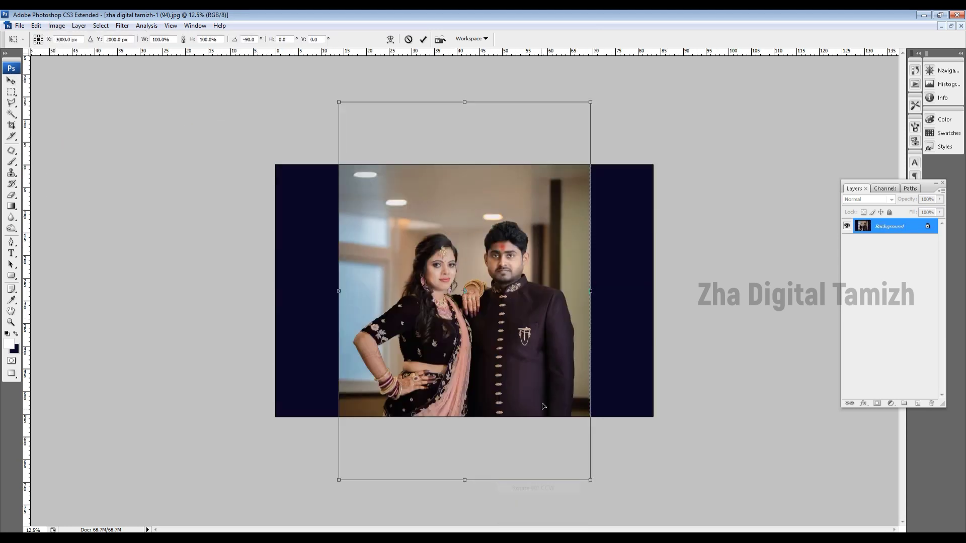
pyautogui.moveTo(596, 482); pyautogui.dragTo(560, 375)
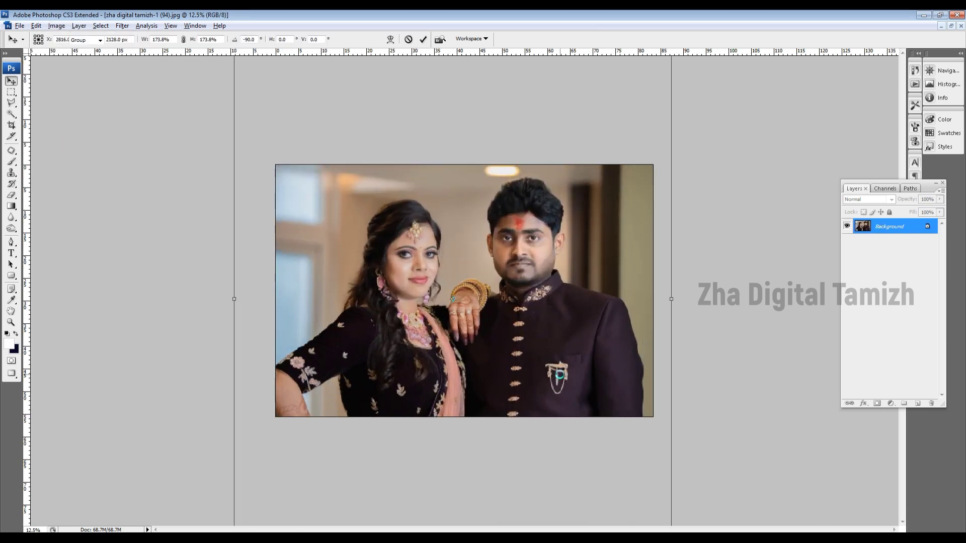
pyautogui.press('Return')
pyautogui.hotkey('ctrl', 's')
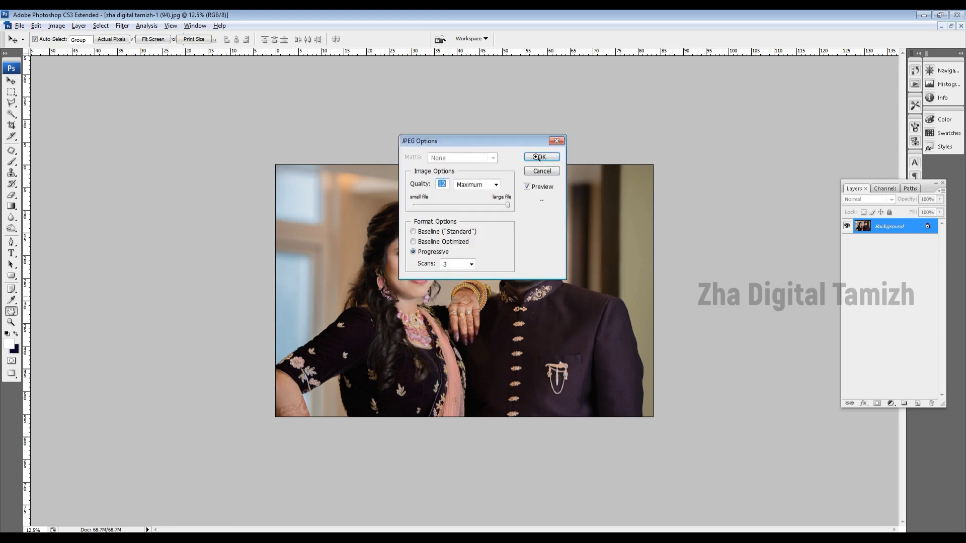
pyautogui.click(536, 157)
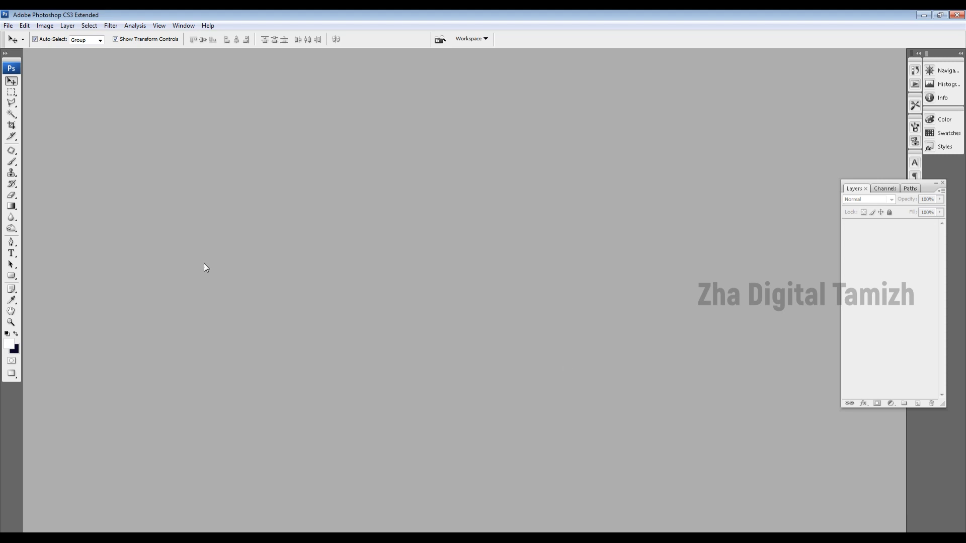
# - Start File > Automate > Contact Sheet II using the Desktop '100 photo' folder as source
pyautogui.click(8, 26)
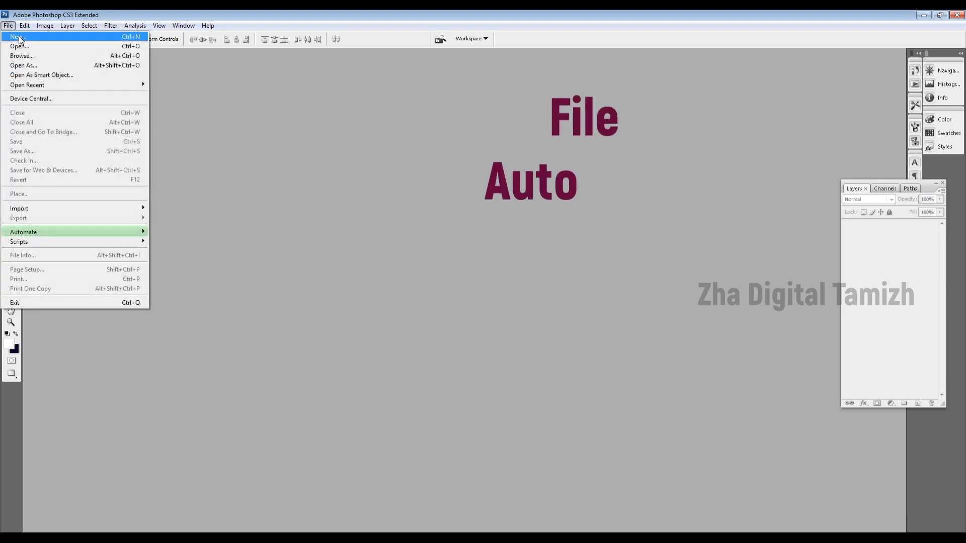
pyautogui.click(93, 234)
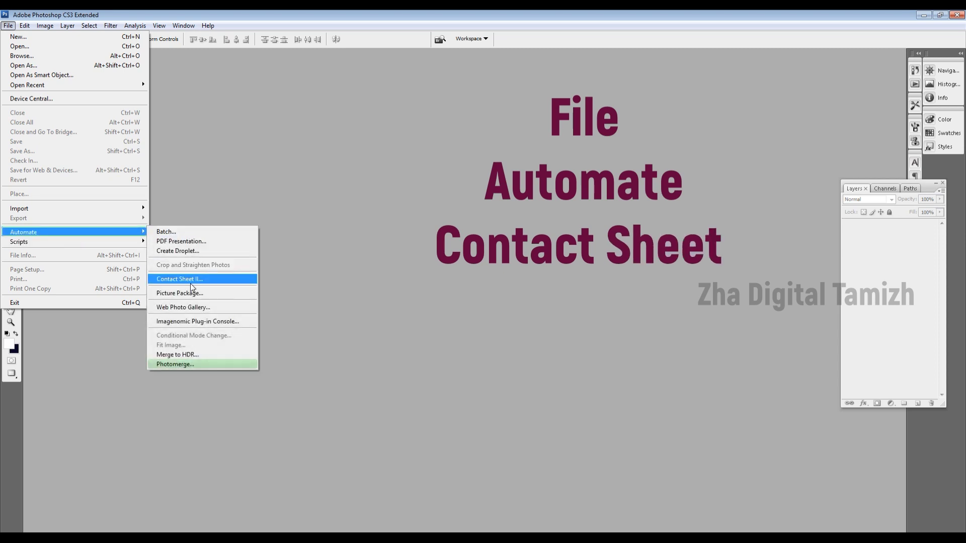
pyautogui.click(223, 280)
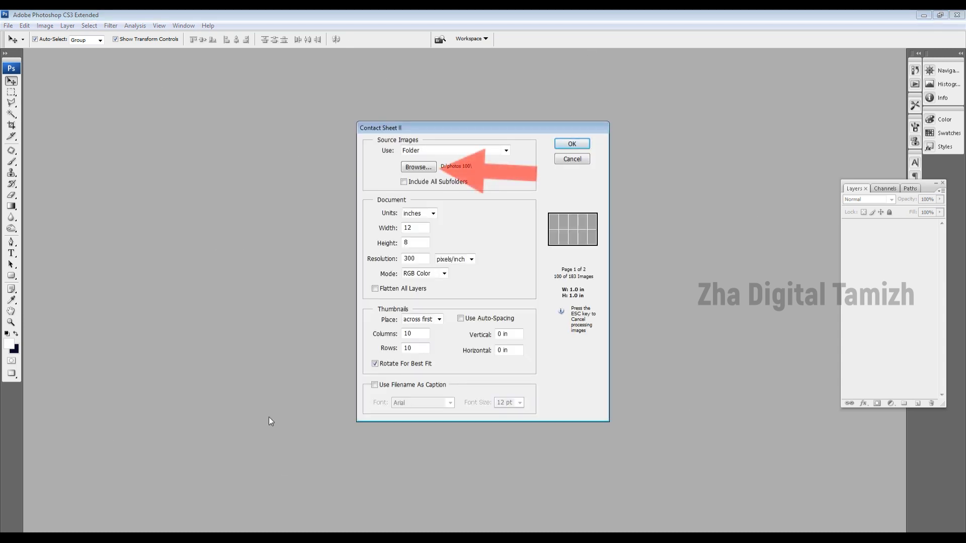
pyautogui.click(411, 169)
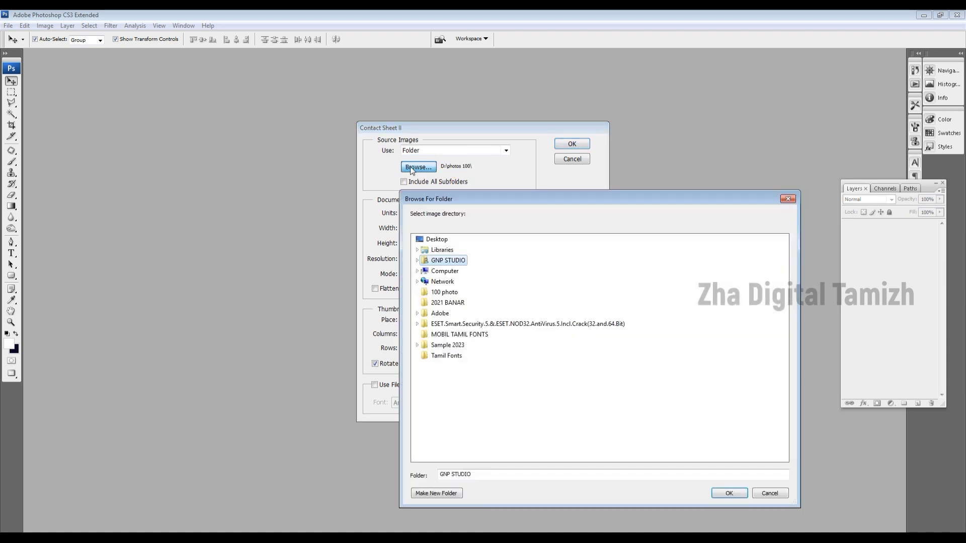
pyautogui.click(446, 293)
pyautogui.click(745, 492)
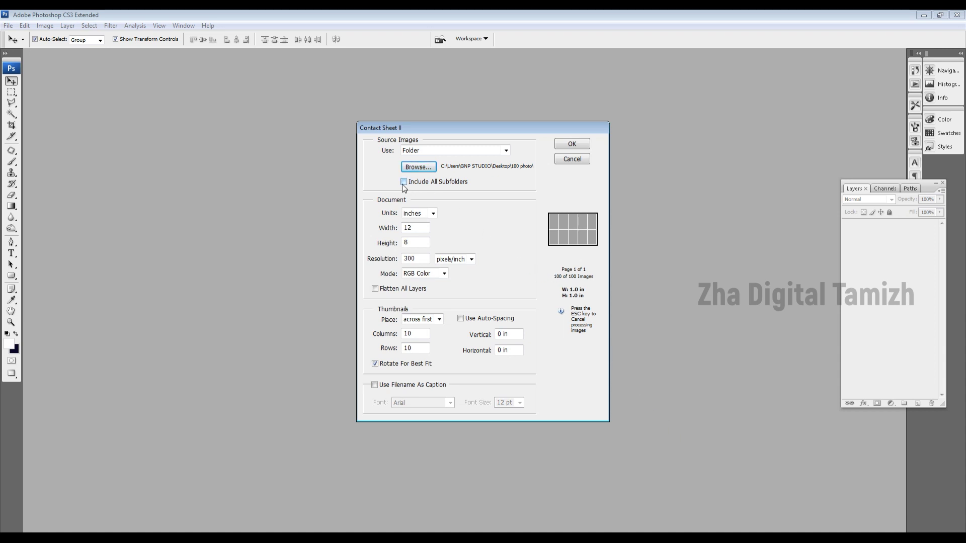
# - Set the contact sheet document to 12×8 inches, 300 pixels/inch, RGB mode
pyautogui.click(433, 215)
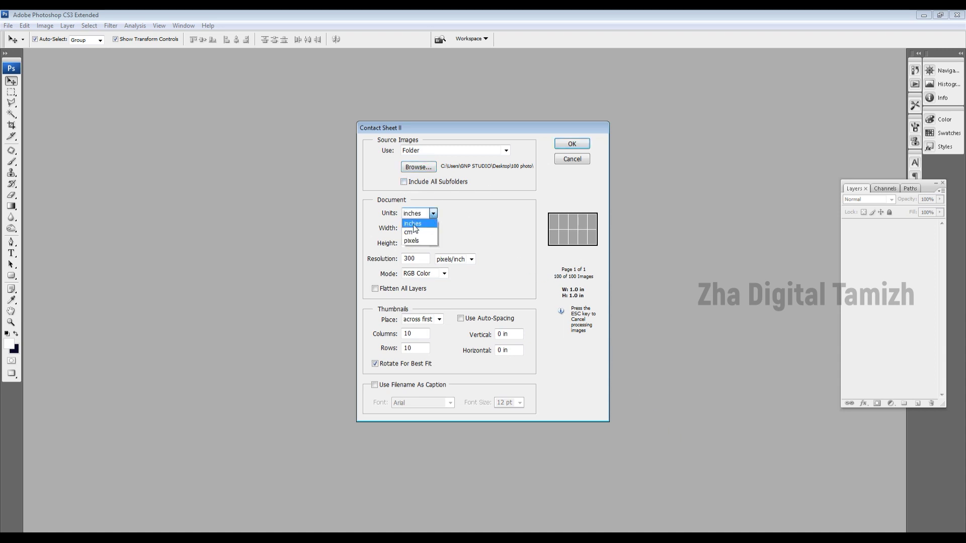
pyautogui.press('Tab')
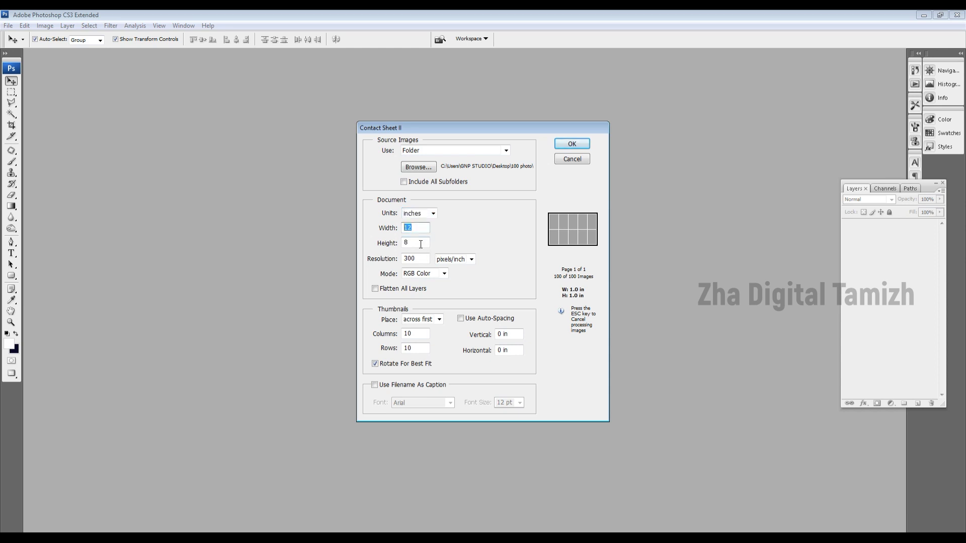
pyautogui.press('Tab')
pyautogui.click(471, 260)
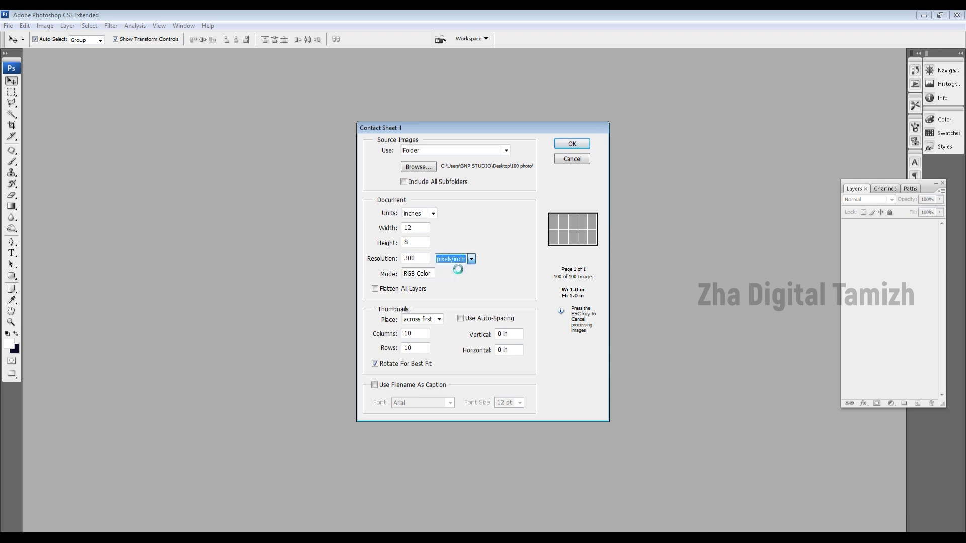
pyautogui.click(445, 274)
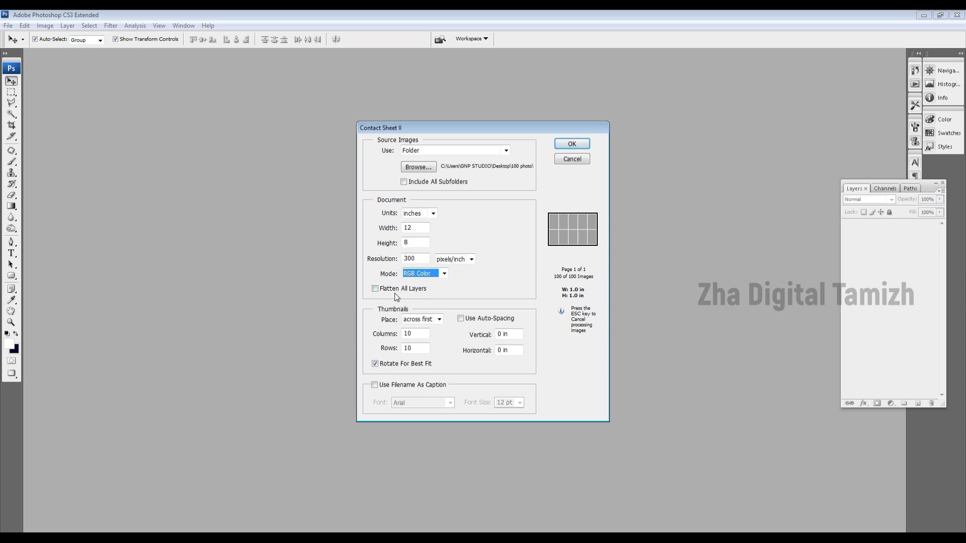
# - Lay out thumbnails across first, 10 columns by 10 rows, spacing 0, rotated for best fit
pyautogui.click(439, 319)
pyautogui.click(423, 330)
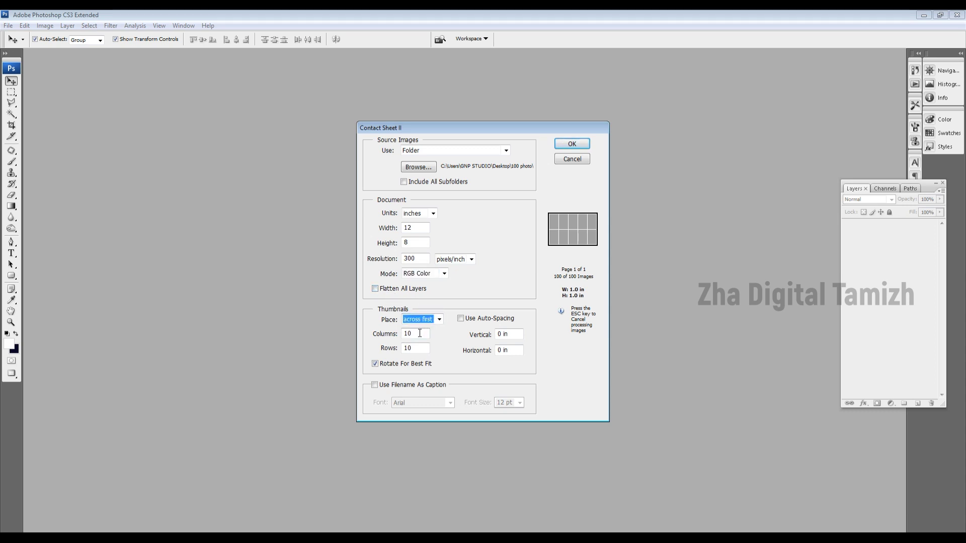
pyautogui.press('Tab')
pyautogui.press('Tab')
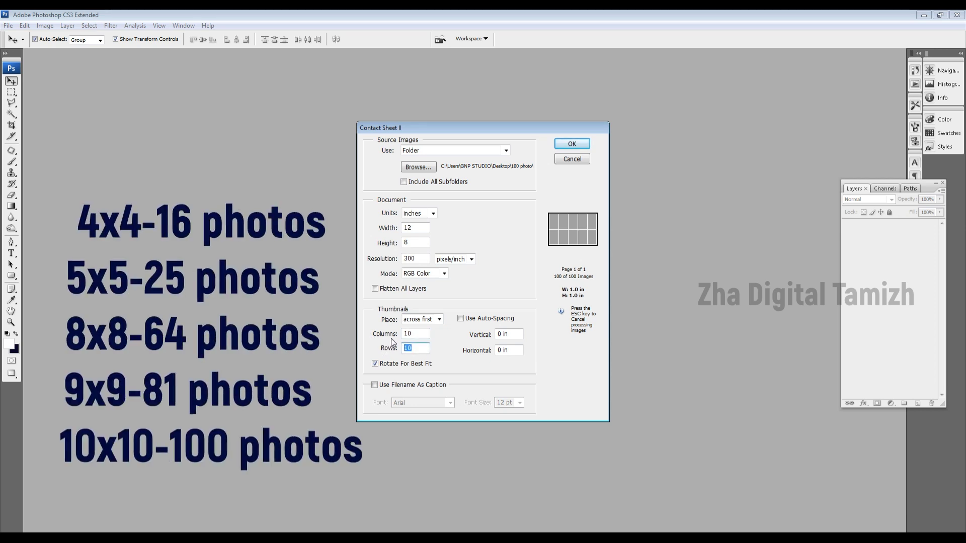
pyautogui.click(476, 318)
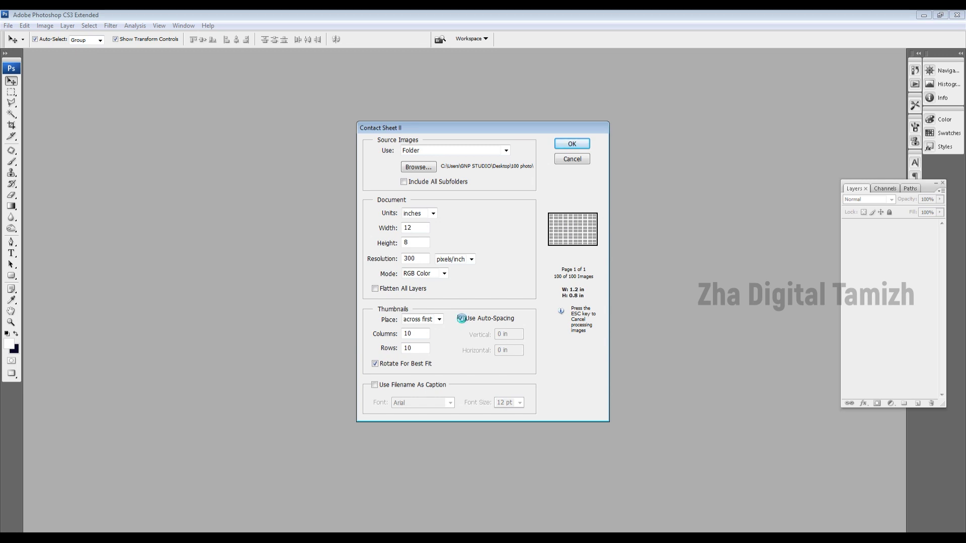
pyautogui.click(461, 319)
pyautogui.press('Tab')
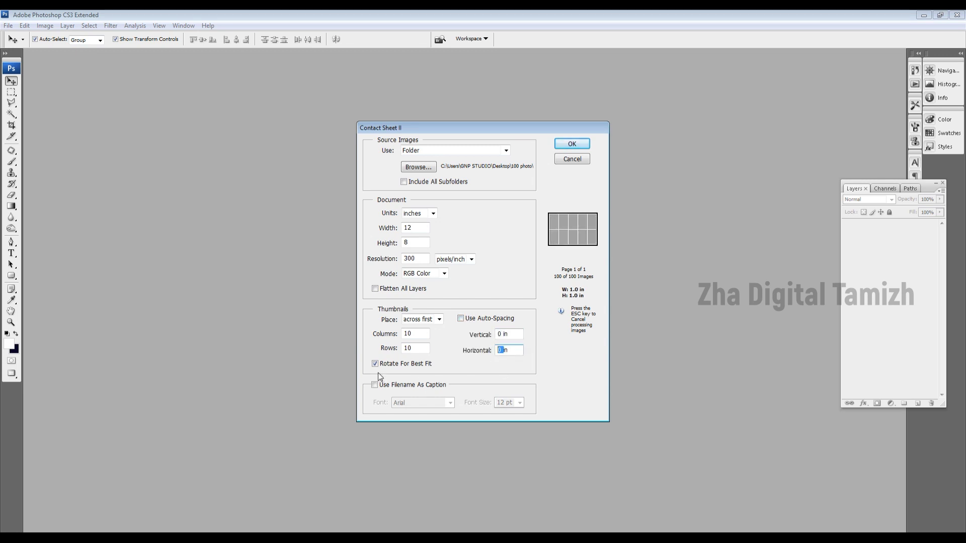
pyautogui.click(376, 364)
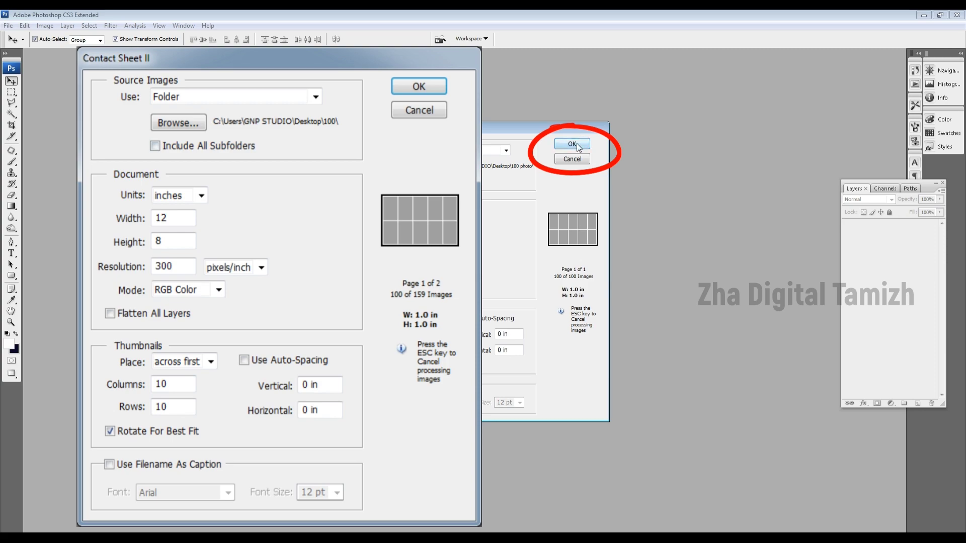
pyautogui.click(574, 143)
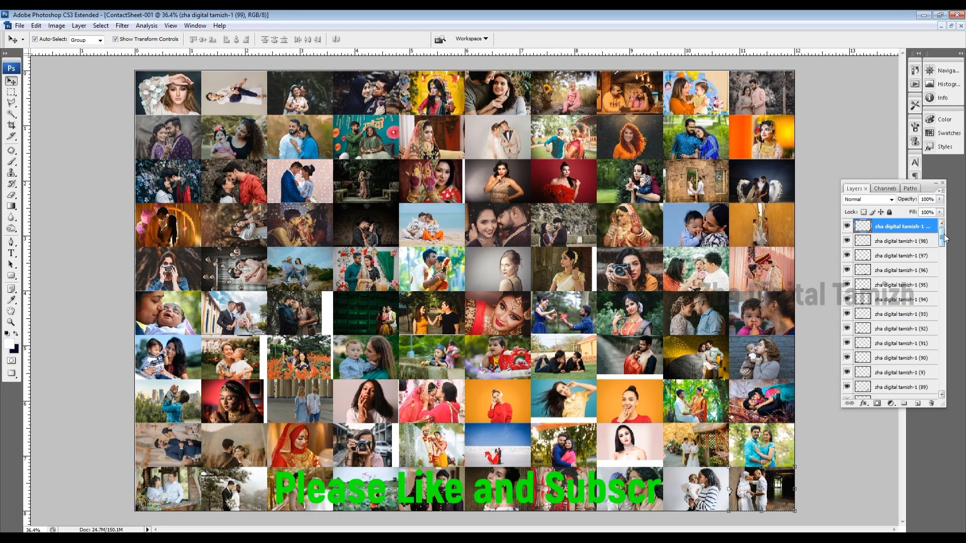
# - Scroll the Layers panel to inspect the 100 photo layers on the contact sheet
pyautogui.moveTo(942, 234)
pyautogui.mouseDown()
pyautogui.moveTo(942, 362)
pyautogui.moveTo(951, 392)
pyautogui.mouseUp()
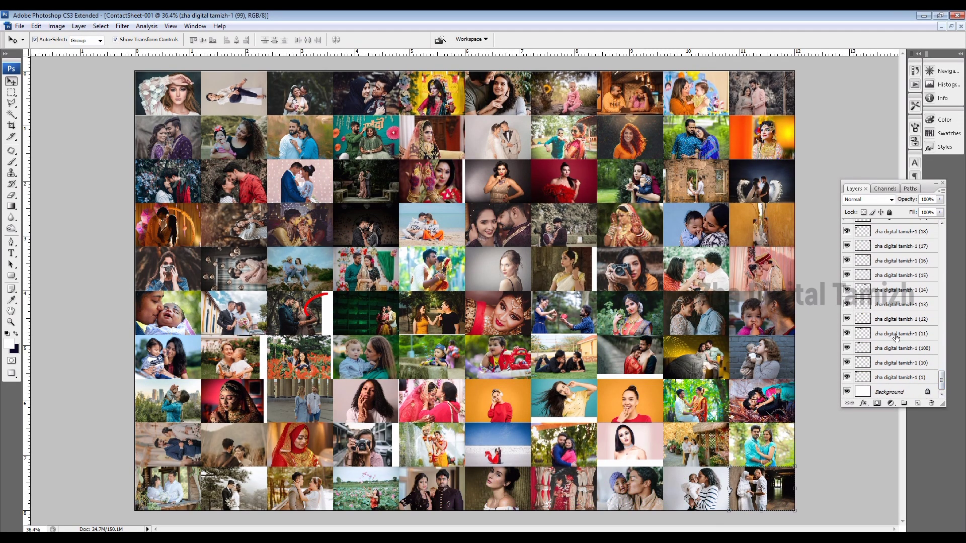
pyautogui.scroll(5, 897, 338)
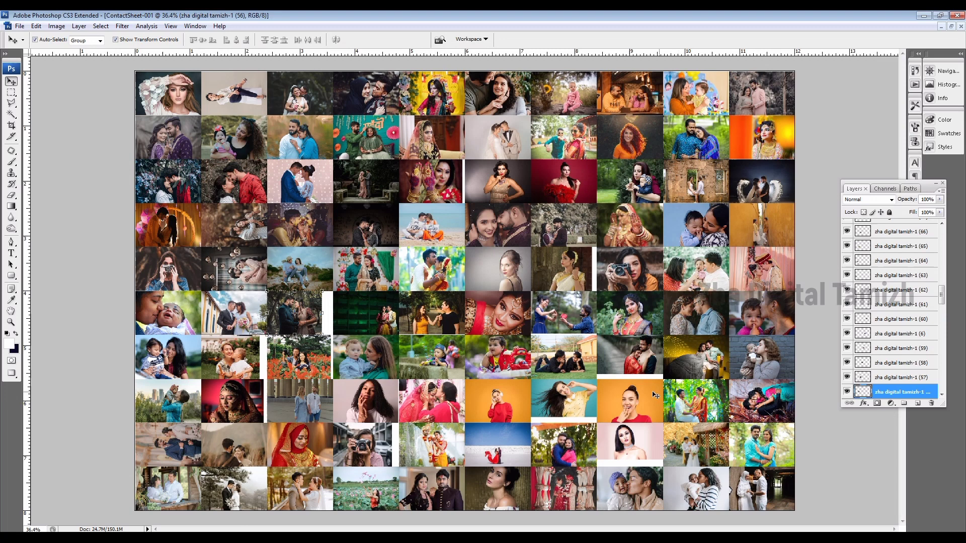
# - Enlarge layer 56's photo to fill its cell and send it to the bottom
pyautogui.click(251, 366)
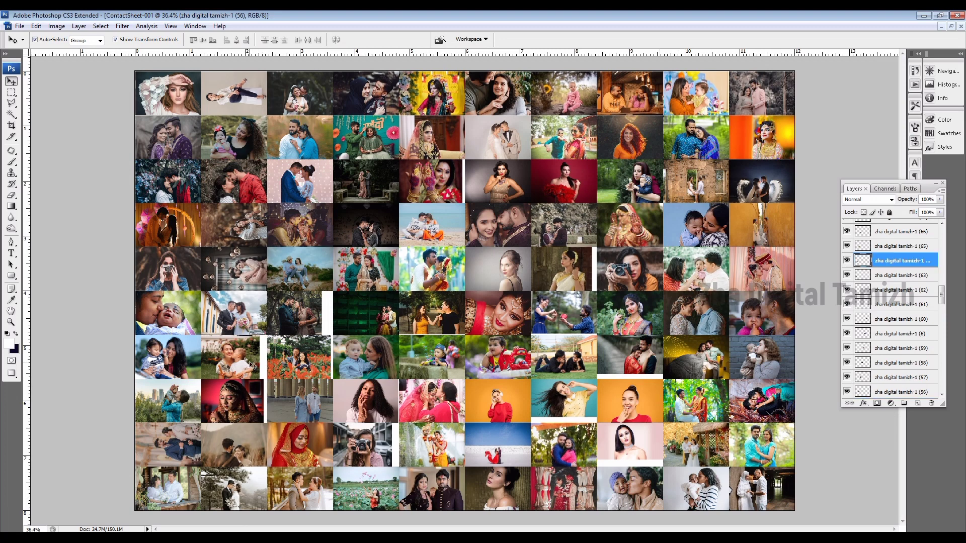
pyautogui.moveTo(260, 378); pyautogui.dragTo(268, 384)
pyautogui.press('Return')
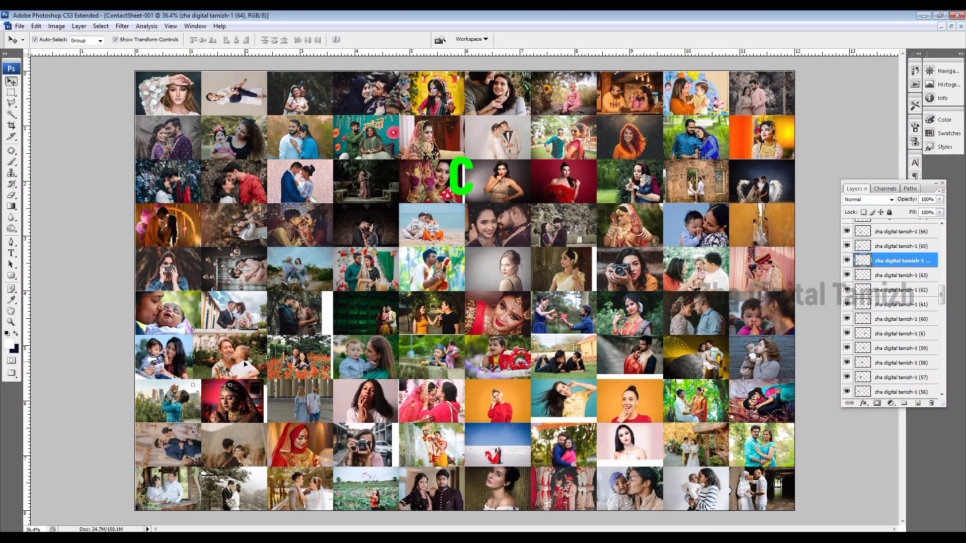
pyautogui.hotkey('ctrl', 'shift', '[')
pyautogui.click(299, 312)
pyautogui.hotkey('ctrl', 'shift', ']')
pyautogui.hotkey('ctrl', 't')
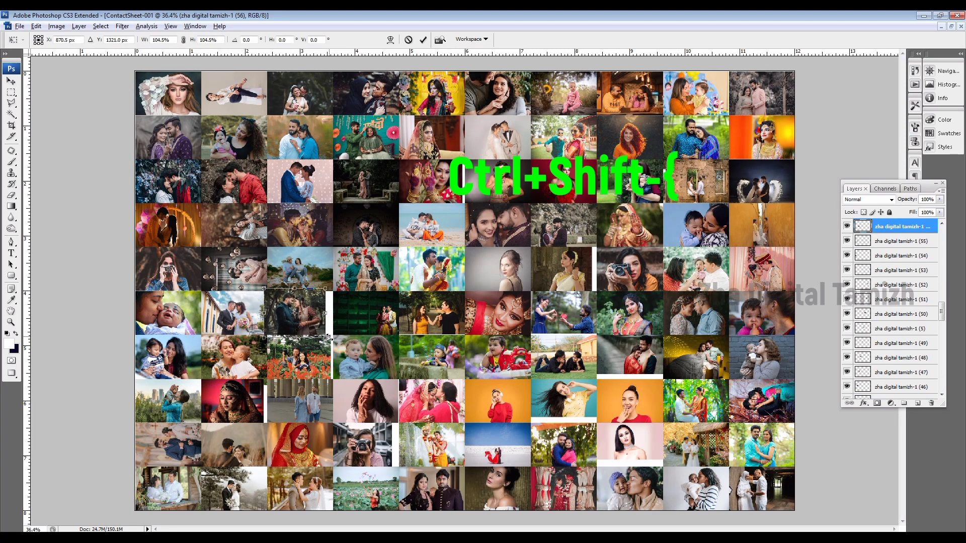
pyautogui.press('Return')
pyautogui.hotkey('ctrl', 'shift', '[')
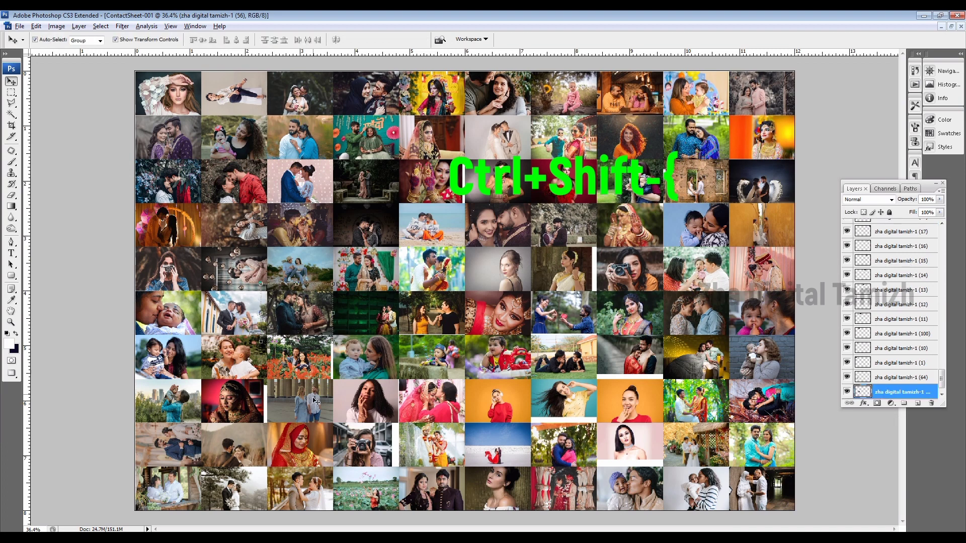
# - Enlarge the photos on layers 73 and 65 and send both to the bottom
pyautogui.click(247, 412)
pyautogui.moveTo(264, 423); pyautogui.dragTo(270, 427)
pyautogui.press('Return')
pyautogui.hotkey('ctrl', 'shift', '[')
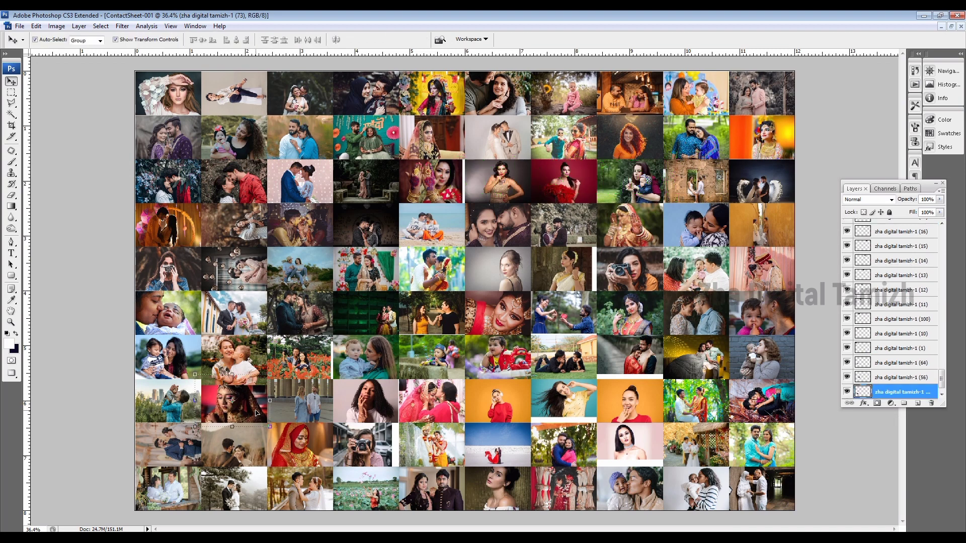
pyautogui.click(323, 363)
pyautogui.hotkey('ctrl', 't')
pyautogui.moveTo(267, 335); pyautogui.dragTo(262, 332)
pyautogui.press('Return')
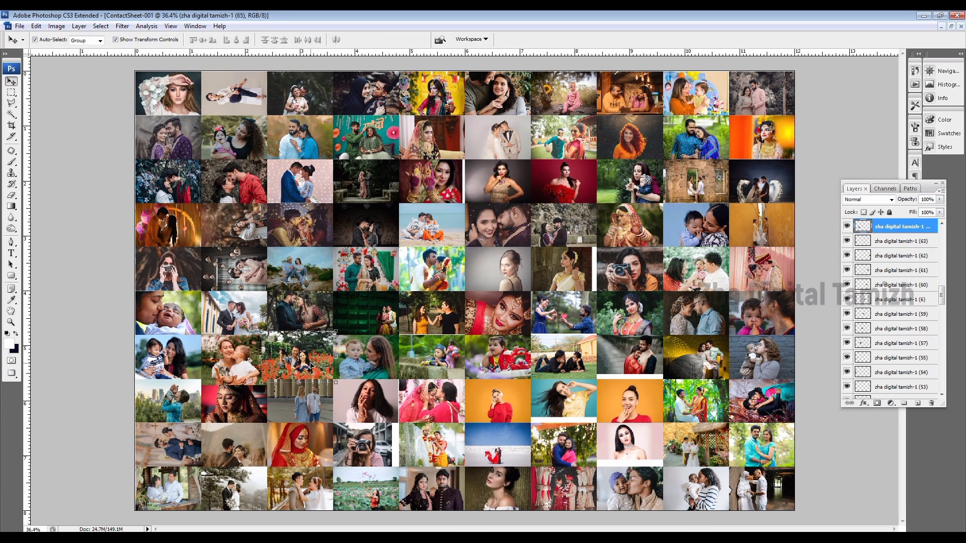
pyautogui.hotkey('ctrl', 'shift', '[')
# - Enlarge the camera photo (layer 84, sent to bottom) and teal photo (layer 78, ~128%)
pyautogui.click(368, 458)
pyautogui.hotkey('ctrl', 't')
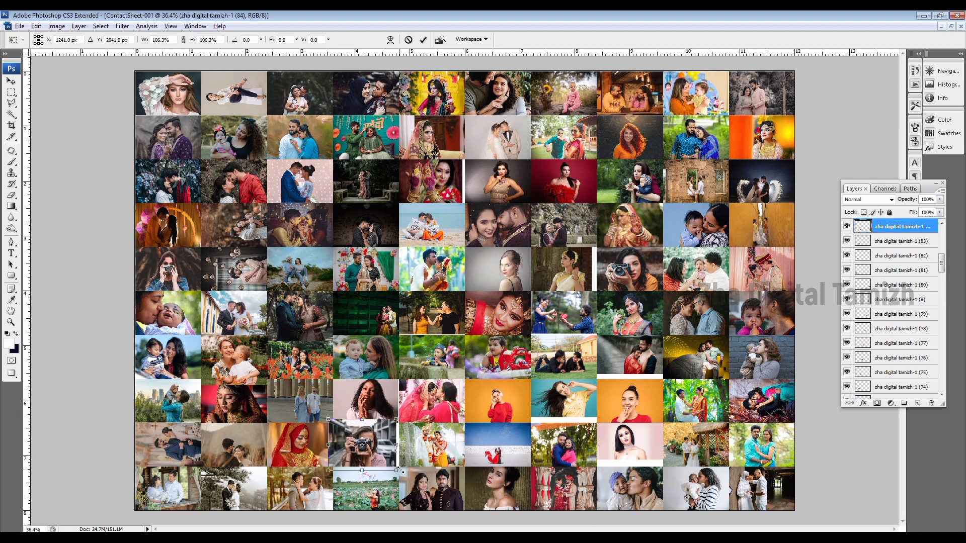
pyautogui.moveTo(333, 424); pyautogui.dragTo(326, 416)
pyautogui.press('Return')
pyautogui.hotkey('ctrl', 'shift', '[')
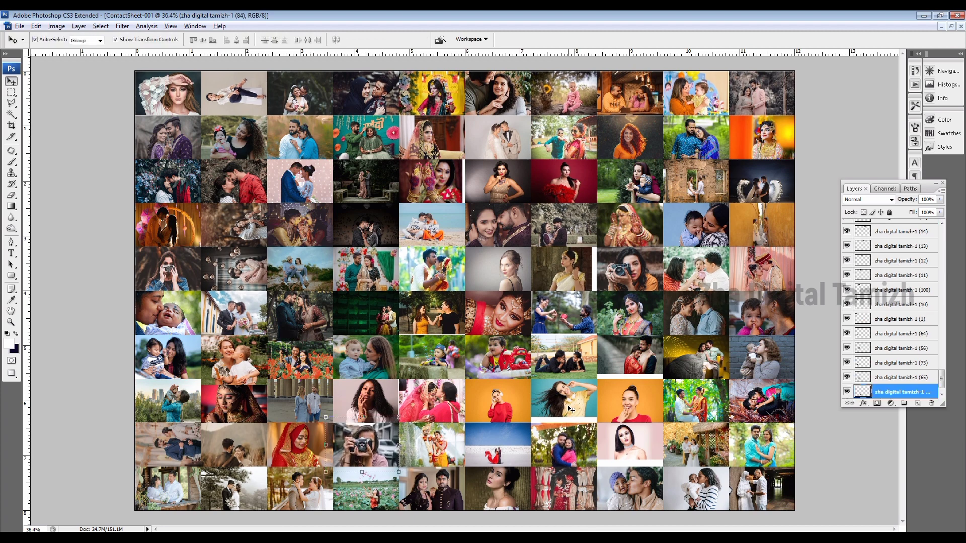
pyautogui.click(571, 410)
pyautogui.hotkey('ctrl', 't')
pyautogui.moveTo(532, 380); pyautogui.dragTo(521, 378)
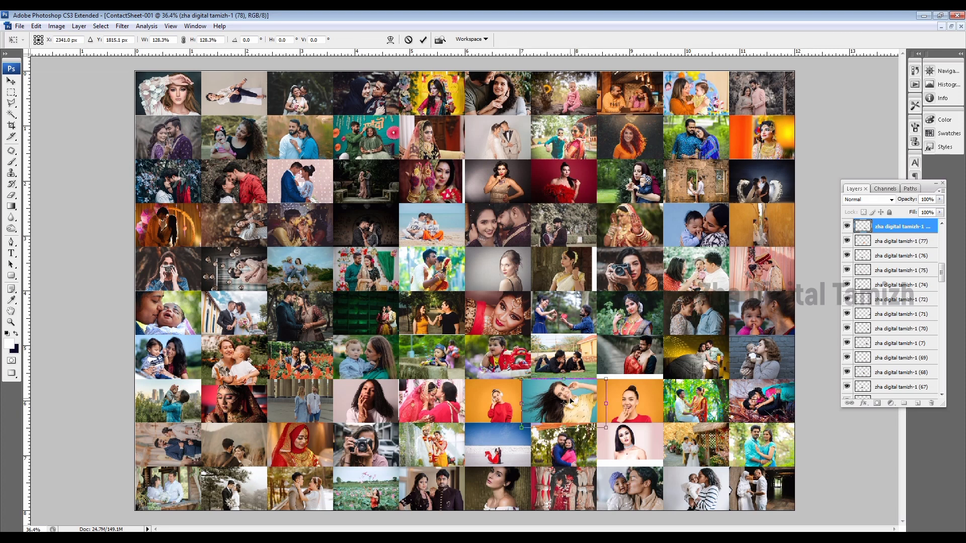
pyautogui.press('Return')
# - Bring layers 79 and 88 to the top and stretch their photos over the white gaps
pyautogui.click(644, 410)
pyautogui.hotkey('ctrl', 'shift', ']')
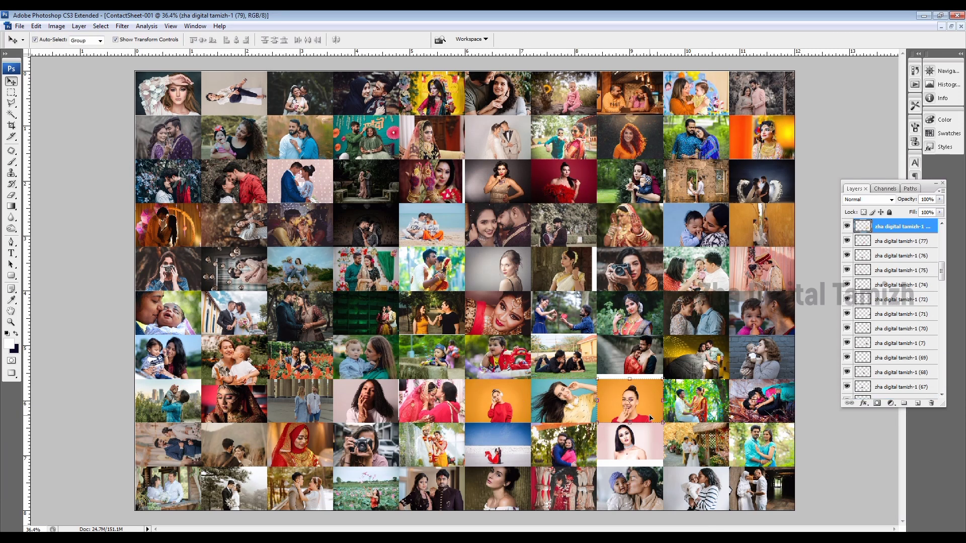
pyautogui.hotkey('ctrl', 't')
pyautogui.moveTo(629, 378); pyautogui.dragTo(630, 374)
pyautogui.press('Return')
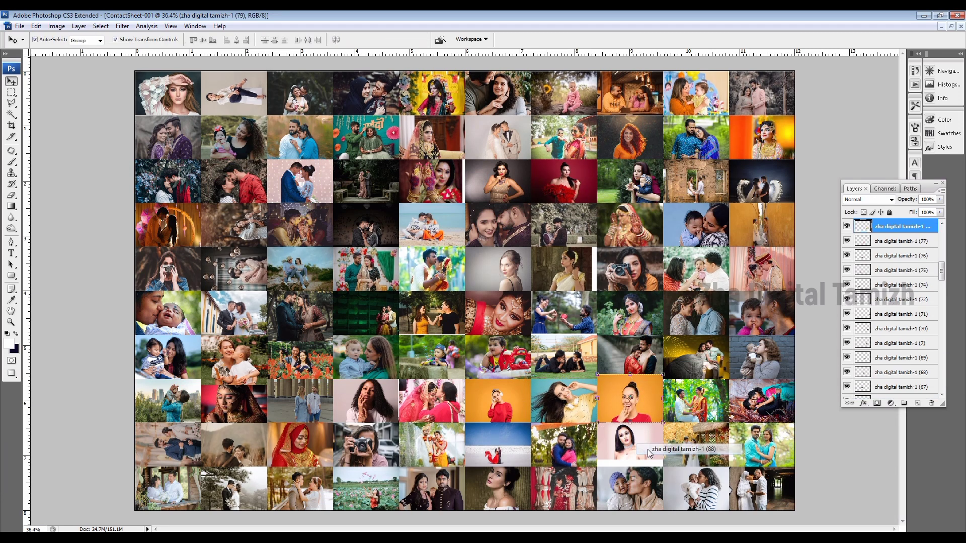
pyautogui.click(648, 452)
pyautogui.hotkey('ctrl', 'shift', ']')
pyautogui.hotkey('ctrl', 't')
pyautogui.moveTo(663, 460); pyautogui.dragTo(663, 466)
pyautogui.press('Return')
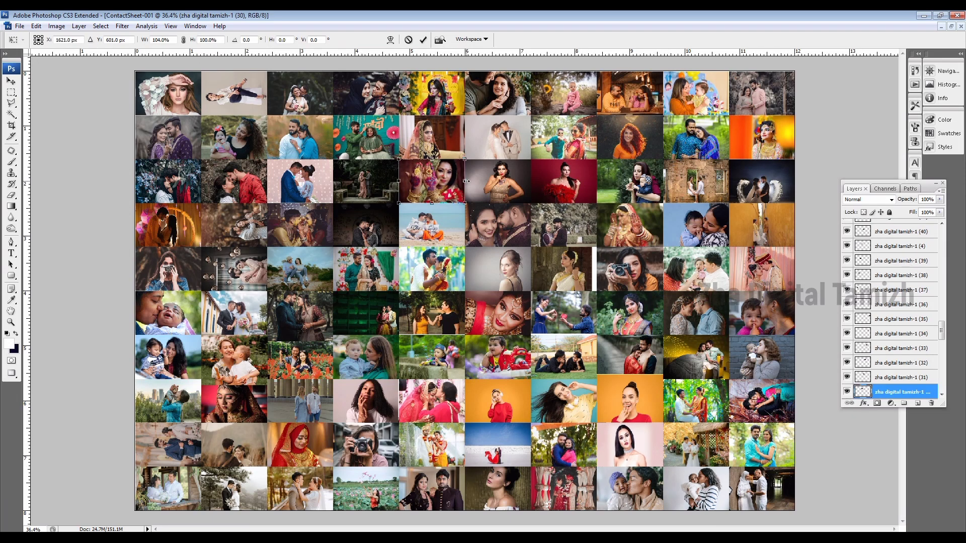
# - Enlarge layer 50's photo to fill its cell and send it to the bottom
pyautogui.click(582, 288)
pyautogui.hotkey('ctrl', 't')
pyautogui.moveTo(592, 291); pyautogui.dragTo(596, 294)
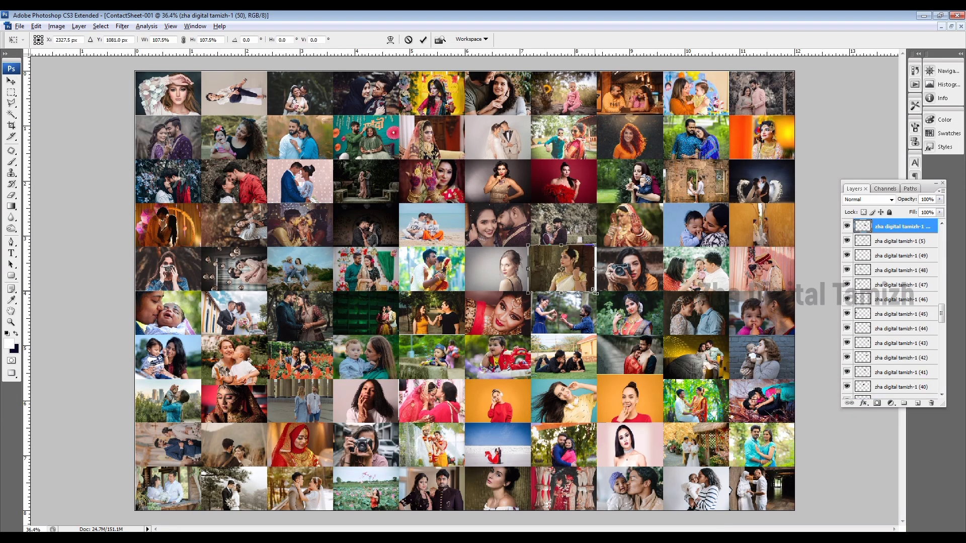
pyautogui.press('Return')
pyautogui.hotkey('ctrl', 'shift', '[')
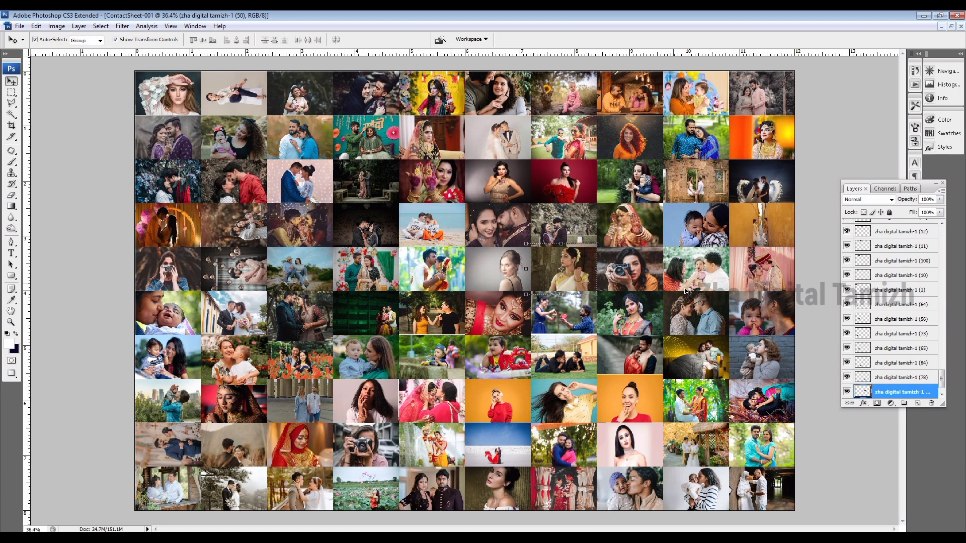
pyautogui.click(633, 408)
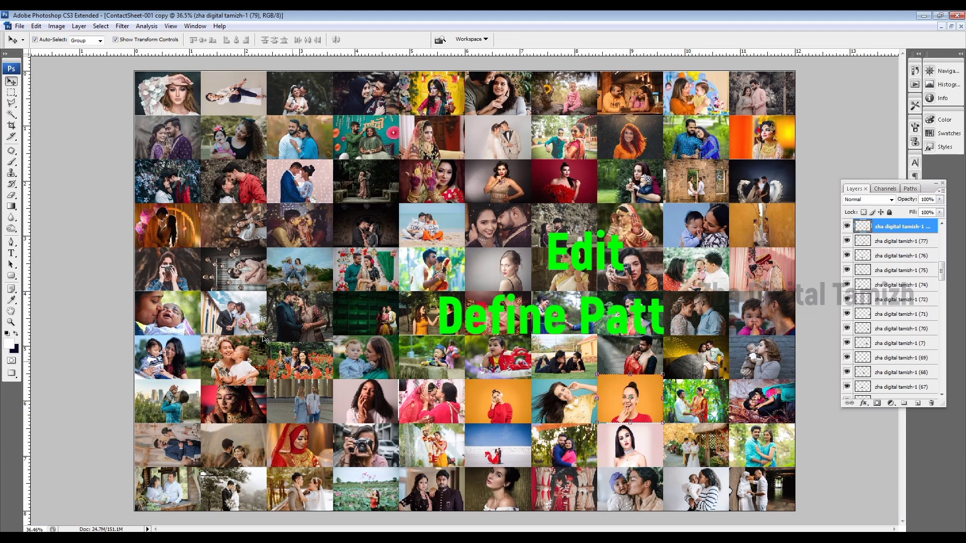
# - Define the grid as pattern 'ContactSheet-001 copy' and pick the red-haired woman's portrait
pyautogui.click(36, 26)
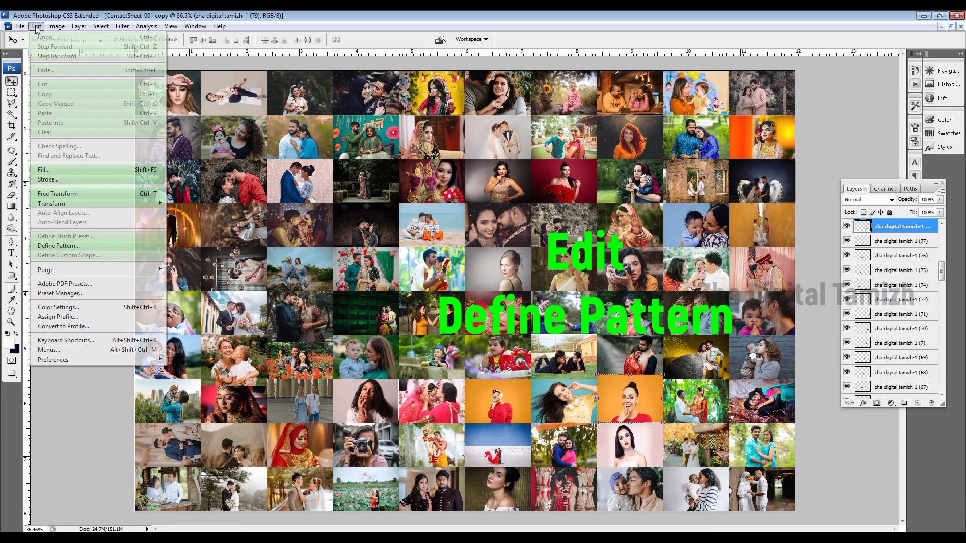
pyautogui.click(56, 246)
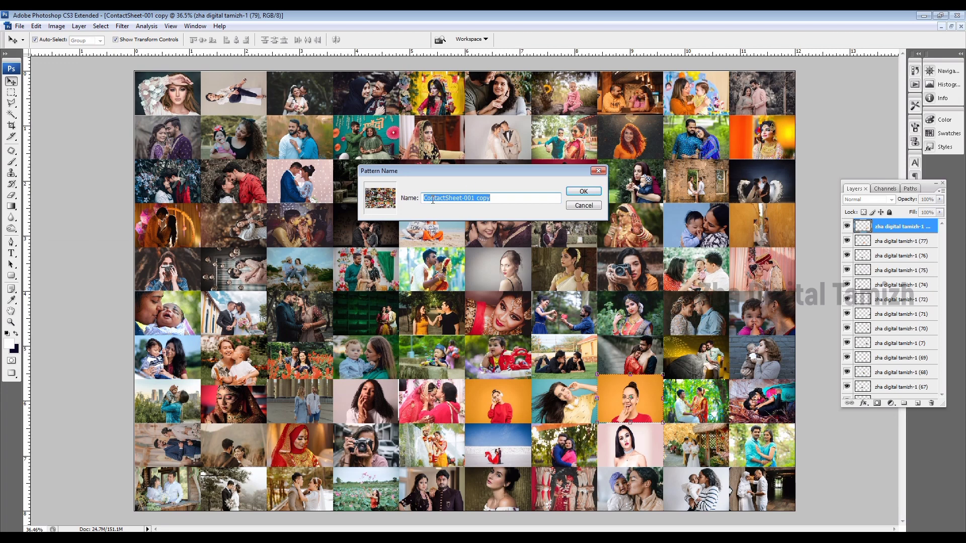
pyautogui.click(578, 192)
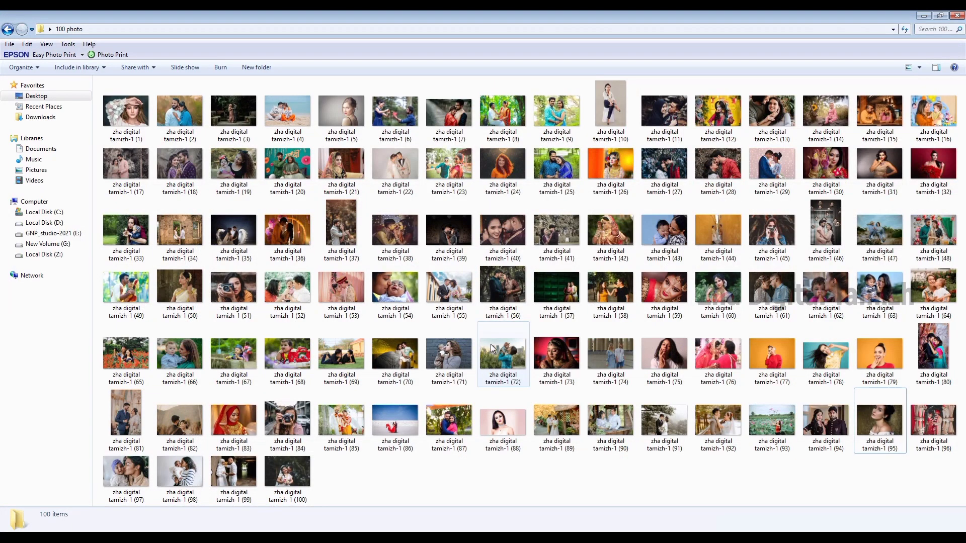
pyautogui.click(707, 288)
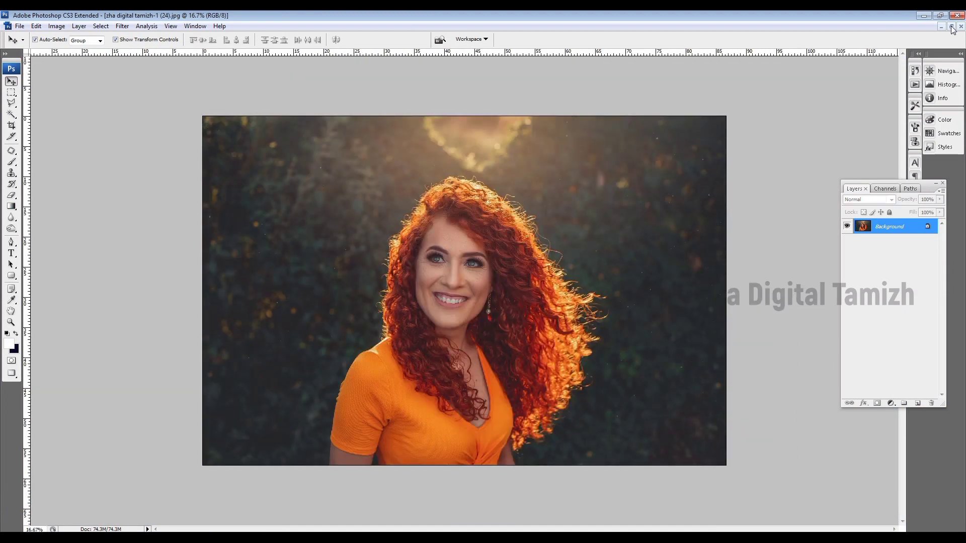
# - Create a new 12×8 inch, 300 ppi document and drag the portrait into it
pyautogui.click(952, 27)
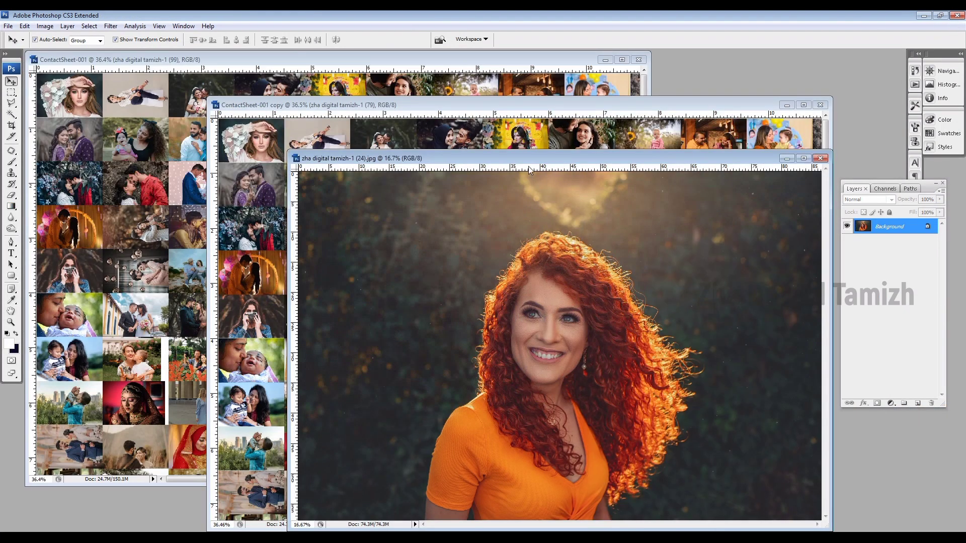
pyautogui.hotkey('ctrl', 'n')
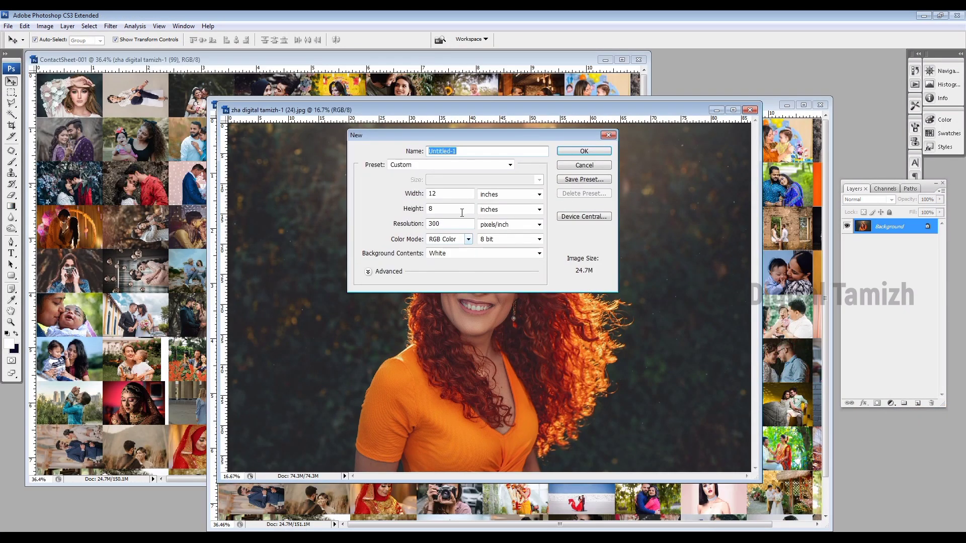
pyautogui.press('Return')
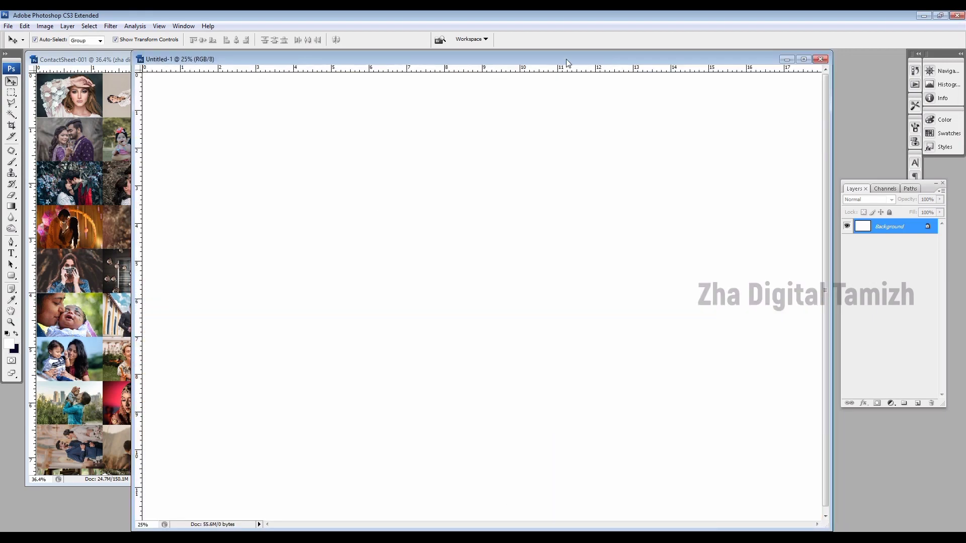
pyautogui.moveTo(565, 59); pyautogui.dragTo(610, 175)
pyautogui.moveTo(597, 137); pyautogui.dragTo(799, 319)
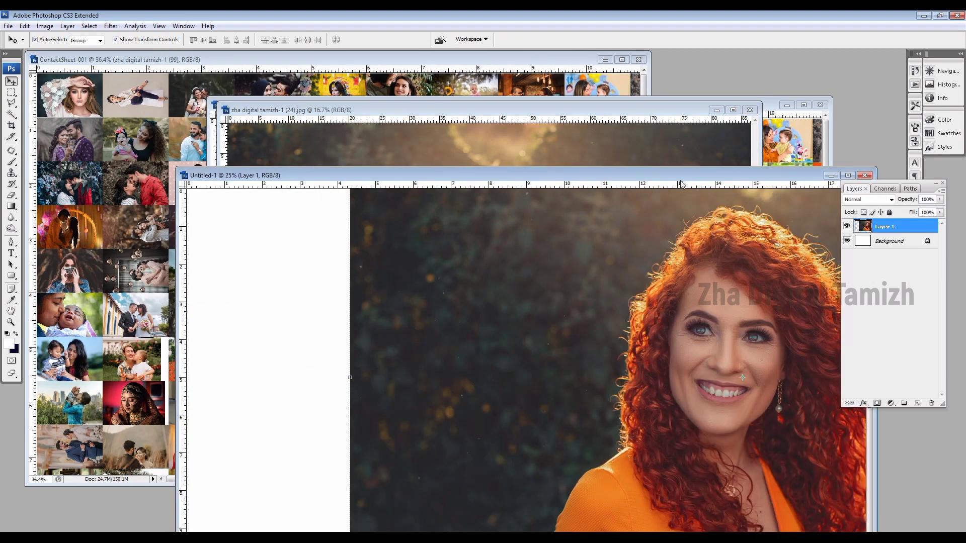
# - Scale the portrait layer up to cover the whole canvas
pyautogui.doubleClick(682, 176)
pyautogui.moveTo(754, 262); pyautogui.dragTo(529, 315)
pyautogui.hotkey('ctrl', '-')
pyautogui.hotkey('ctrl', 't')
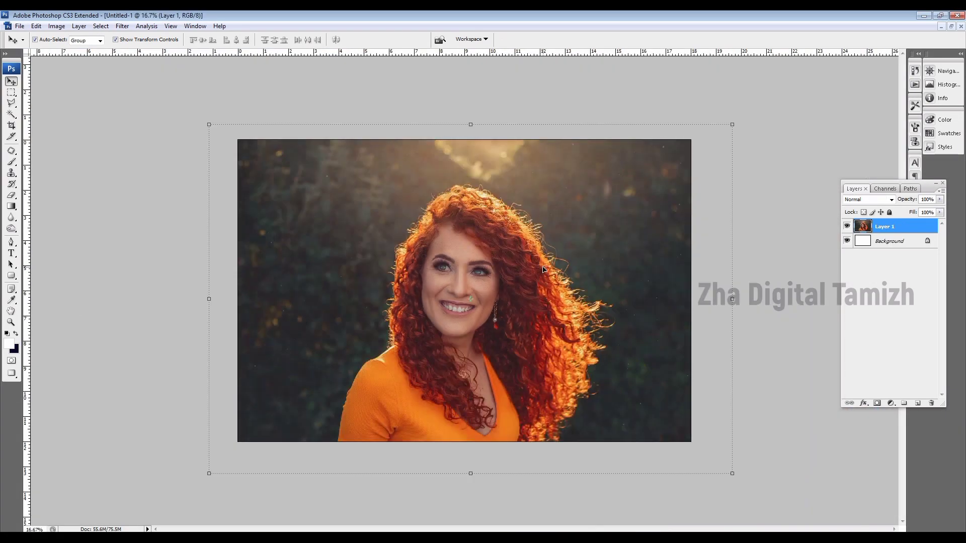
pyautogui.hotkey('ctrl', '-')
pyautogui.moveTo(664, 427); pyautogui.dragTo(709, 449)
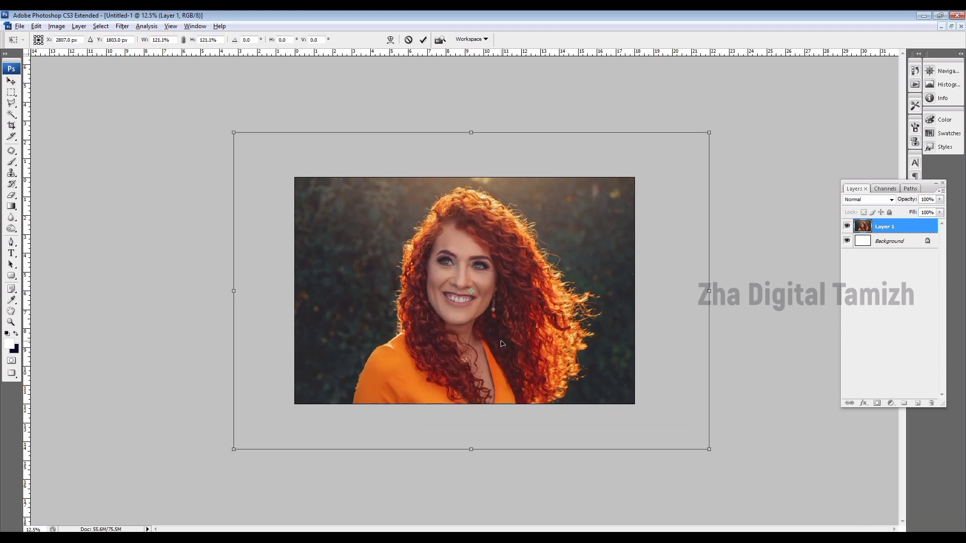
pyautogui.press('Return')
# - Clear the layer selection and move the Layers panel closer to the image
pyautogui.scroll(1, 527, 335)
pyautogui.click(826, 183)
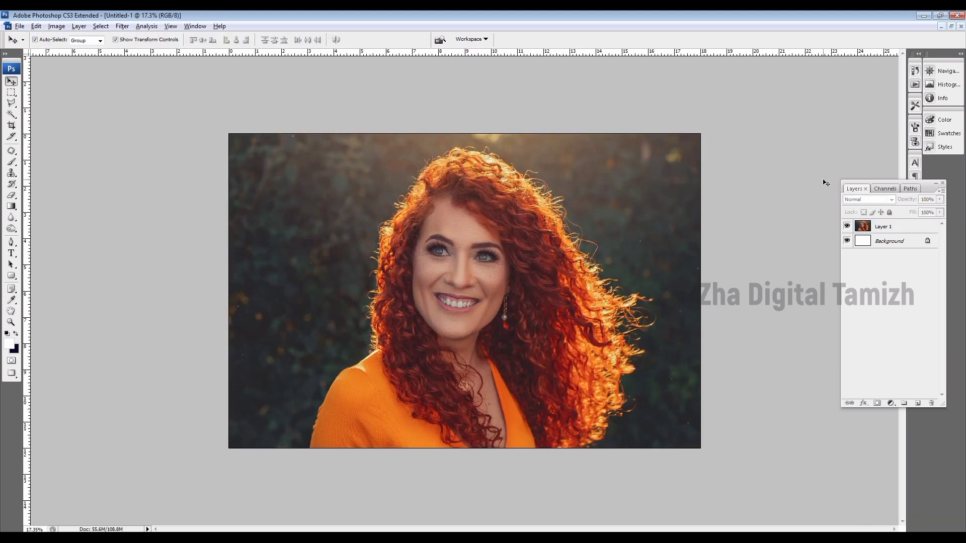
pyautogui.scroll(1, 513, 299)
pyautogui.scroll(-1, 627, 311)
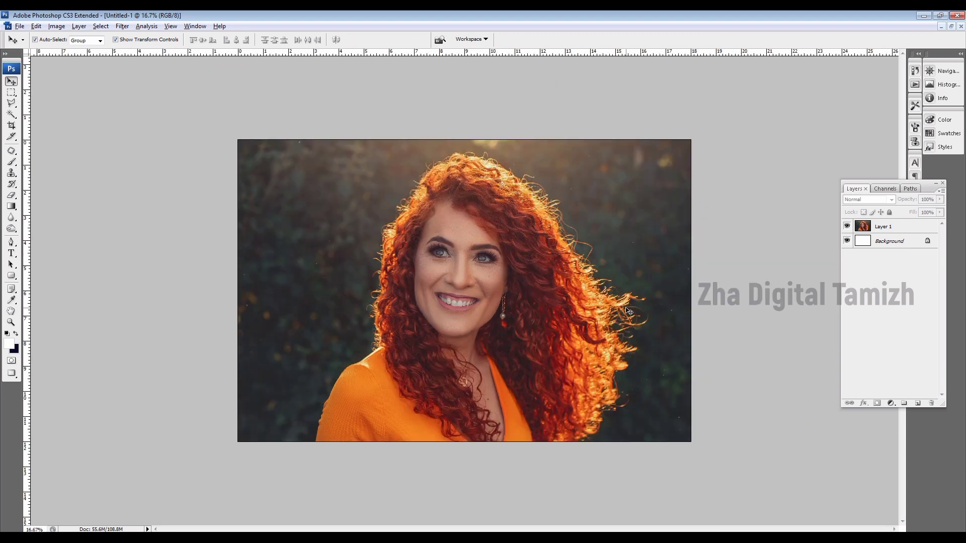
pyautogui.moveTo(920, 188); pyautogui.dragTo(840, 166)
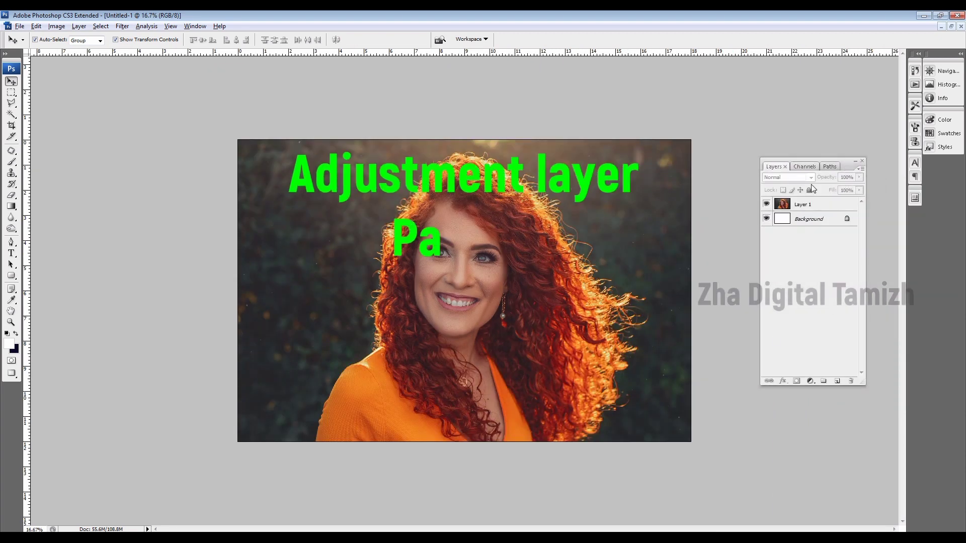
pyautogui.click(810, 382)
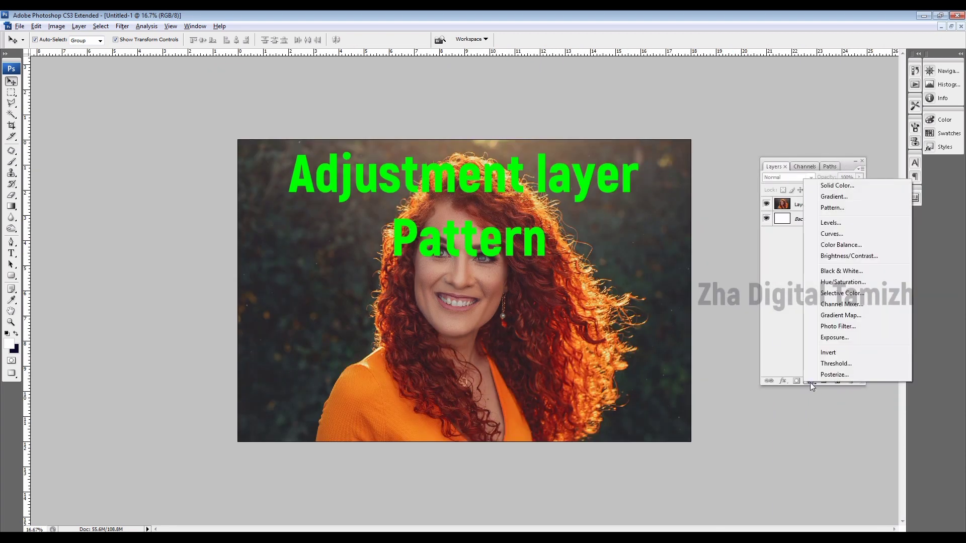
# - Add a Pattern Fill layer using the contact-sheet photo grid pattern
pyautogui.click(841, 211)
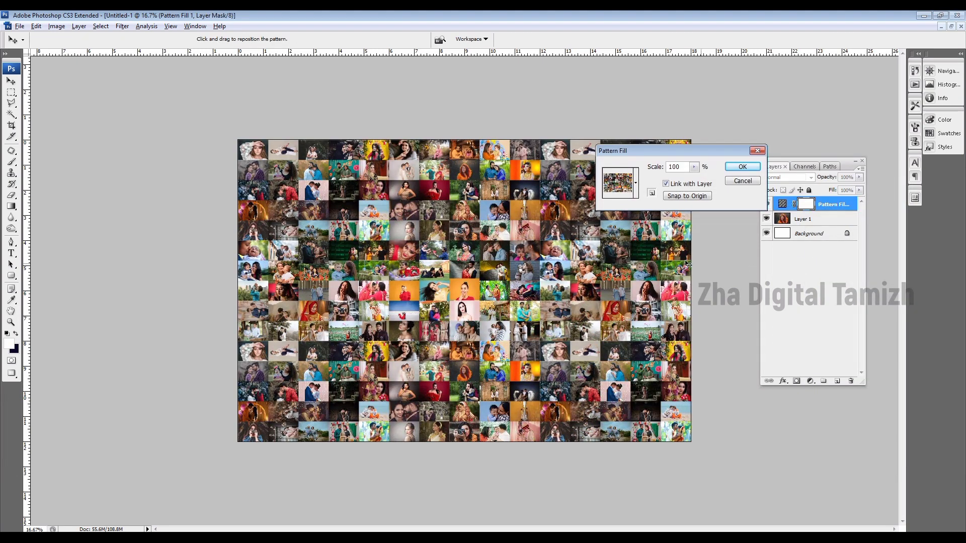
pyautogui.click(636, 186)
pyautogui.click(664, 223)
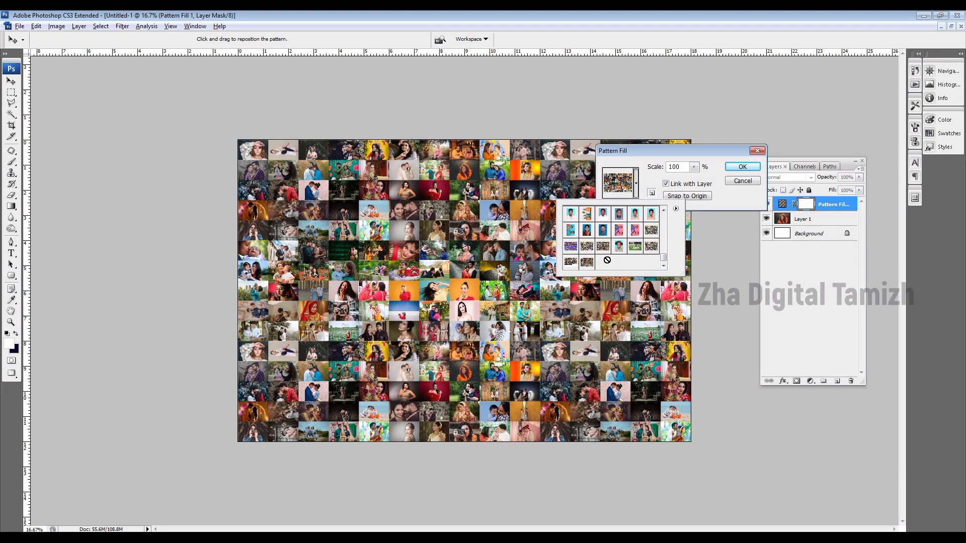
pyautogui.click(742, 168)
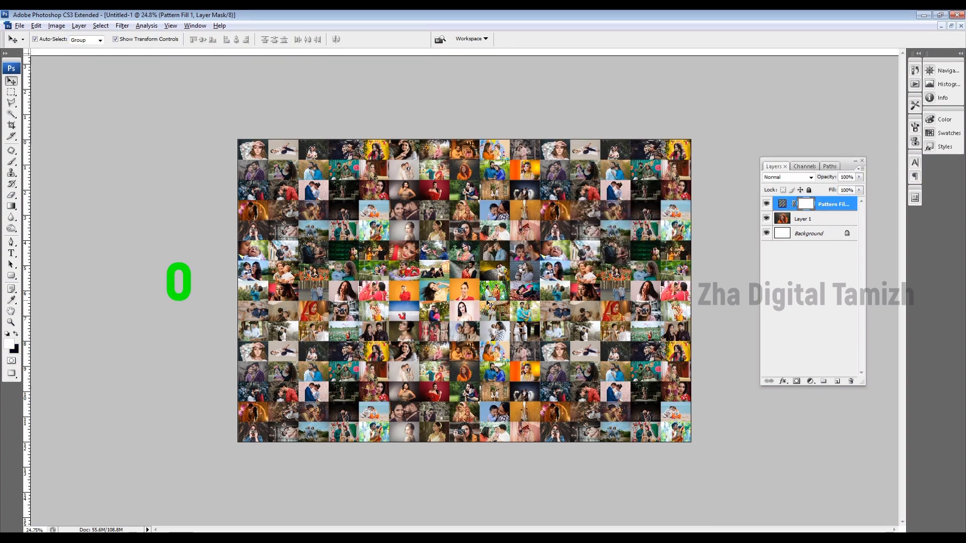
pyautogui.hotkey('ctrl', '0')
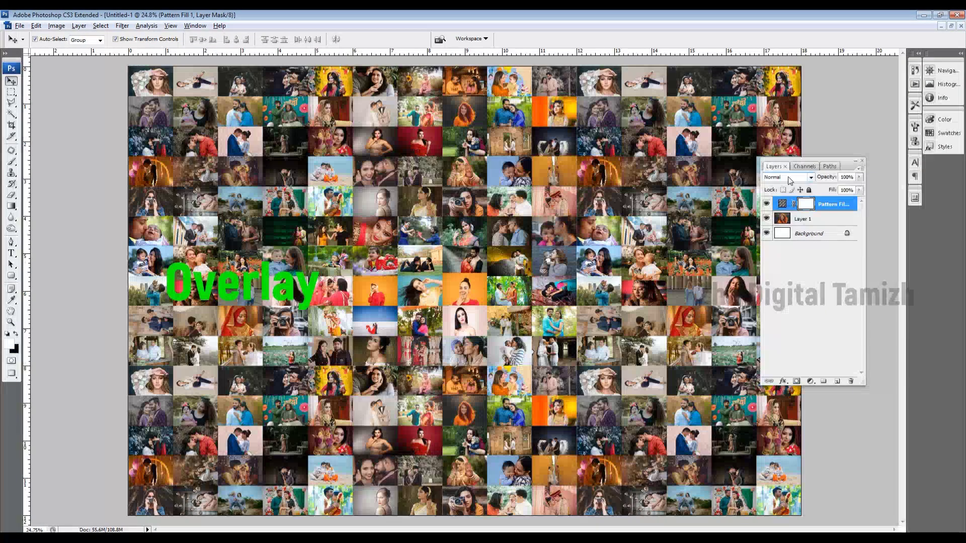
# - Blend the pattern layer in Overlay mode at about 48% opacity
pyautogui.click(788, 178)
pyautogui.click(788, 308)
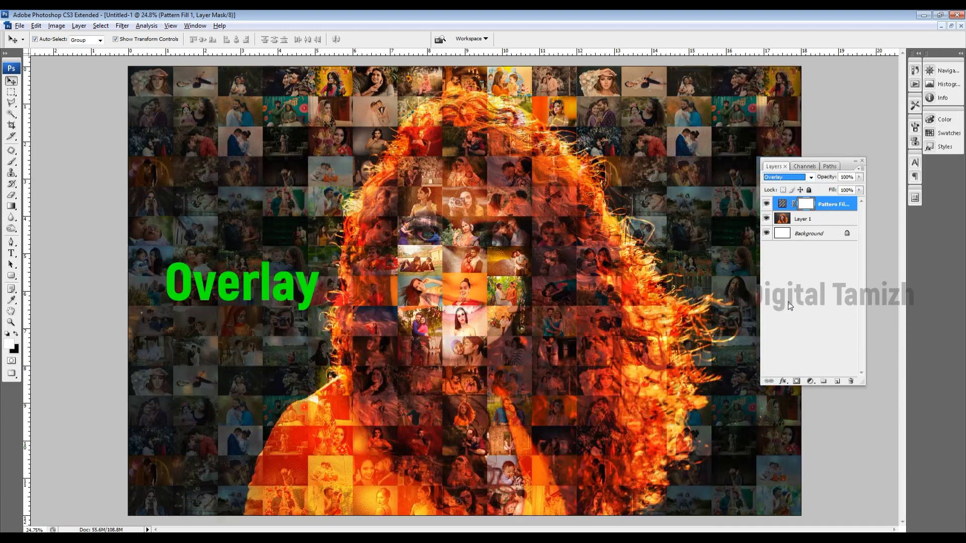
pyautogui.hotkey('ctrl', '-')
pyautogui.moveTo(861, 180); pyautogui.dragTo(832, 187)
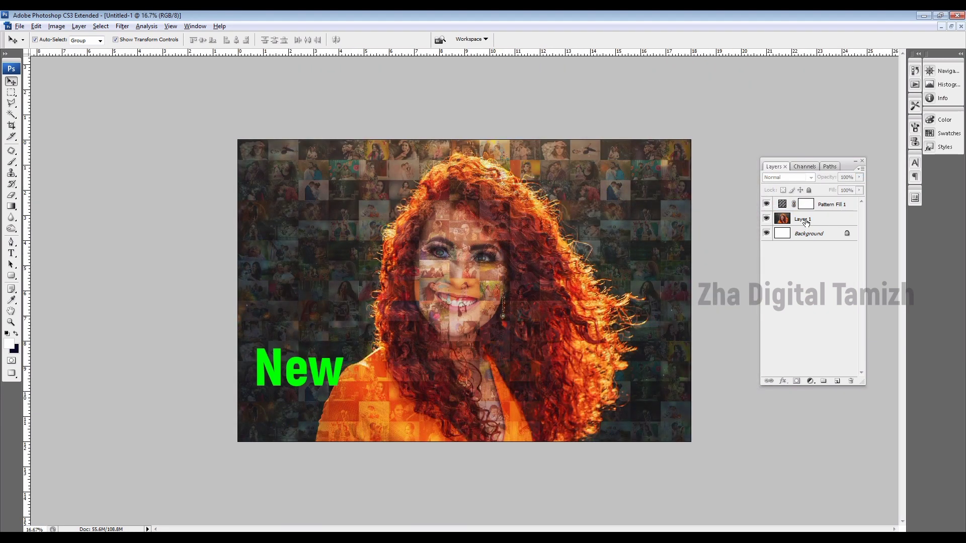
# - Add a new empty layer above Layer 1 and set the foreground colour to saturated magenta
pyautogui.click(789, 221)
pyautogui.click(837, 381)
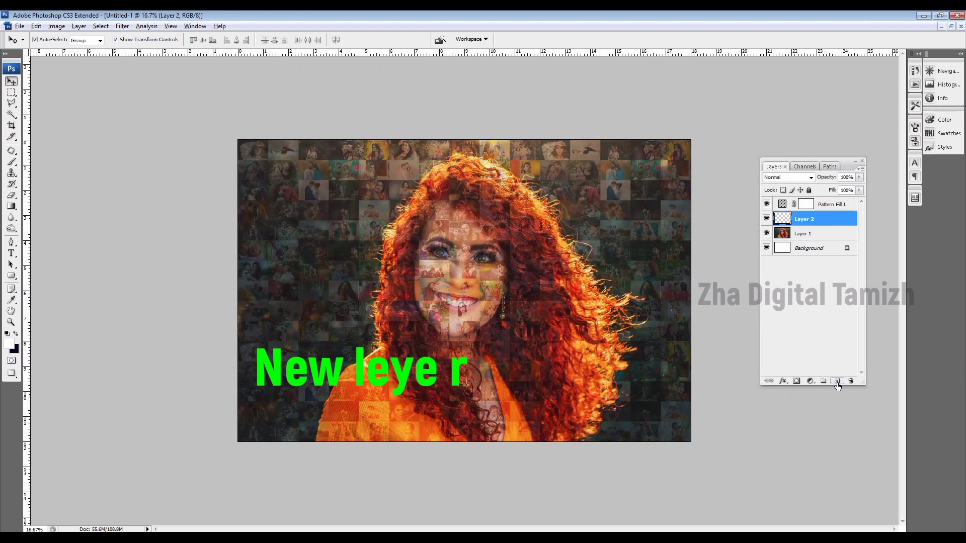
pyautogui.click(8, 345)
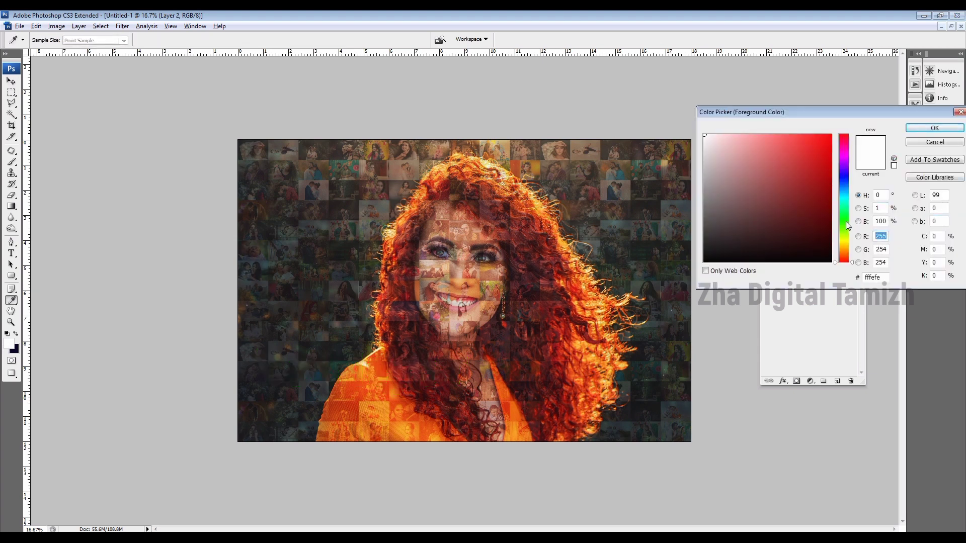
pyautogui.moveTo(844, 221); pyautogui.dragTo(844, 147)
pyautogui.click(830, 134)
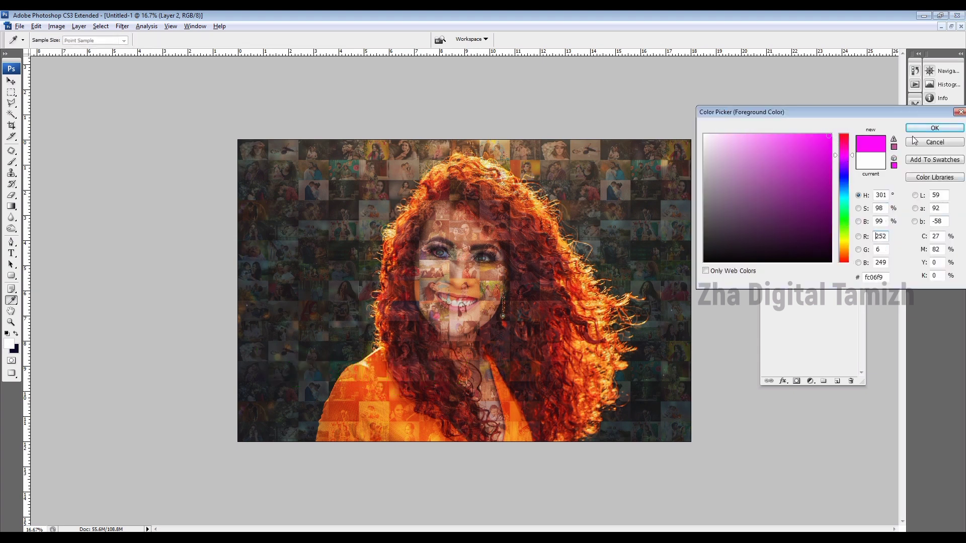
pyautogui.press('Return')
# - With a large soft round brush at low opacity, paint pink over the lower-left shoulder and chest
pyautogui.press('b')
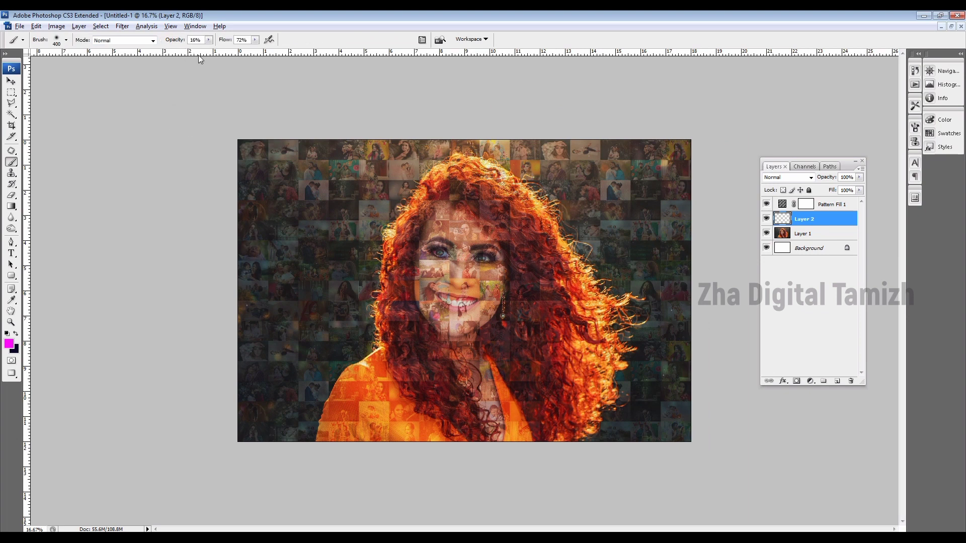
pyautogui.click(207, 41)
pyautogui.rightClick(288, 244)
pyautogui.doubleClick(371, 333)
pyautogui.press(']')
pyautogui.press(']')
pyautogui.press(']')
pyautogui.moveTo(355, 442); pyautogui.dragTo(516, 463)
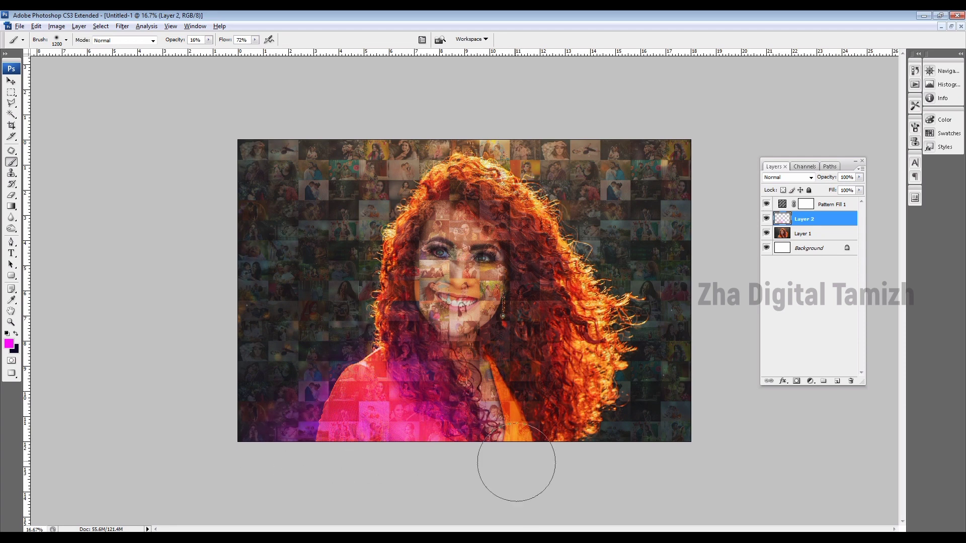
# - Paint green over the right-side hair, cheek and neck
pyautogui.click(8, 343)
pyautogui.moveTo(839, 198); pyautogui.dragTo(839, 210)
pyautogui.click(934, 128)
pyautogui.moveTo(554, 266)
pyautogui.mouseDown()
pyautogui.moveTo(579, 392)
pyautogui.moveTo(575, 449)
pyautogui.mouseUp()
pyautogui.press('[')
pyautogui.press('[')
pyautogui.moveTo(533, 282)
pyautogui.mouseDown()
pyautogui.moveTo(558, 398)
pyautogui.moveTo(595, 441)
pyautogui.mouseUp()
# - Paint yellow across the left side of the image
pyautogui.click(9, 344)
pyautogui.moveTo(847, 169); pyautogui.dragTo(847, 244)
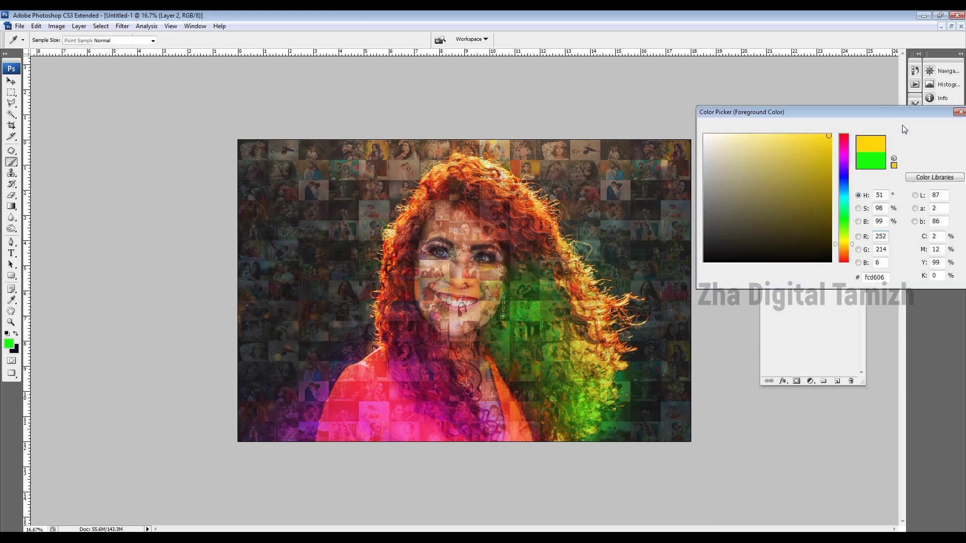
pyautogui.click(934, 128)
pyautogui.moveTo(282, 171); pyautogui.dragTo(312, 428)
# - Paint magenta over the right side and along the top of the image
pyautogui.click(9, 344)
pyautogui.click(848, 157)
pyautogui.click(934, 128)
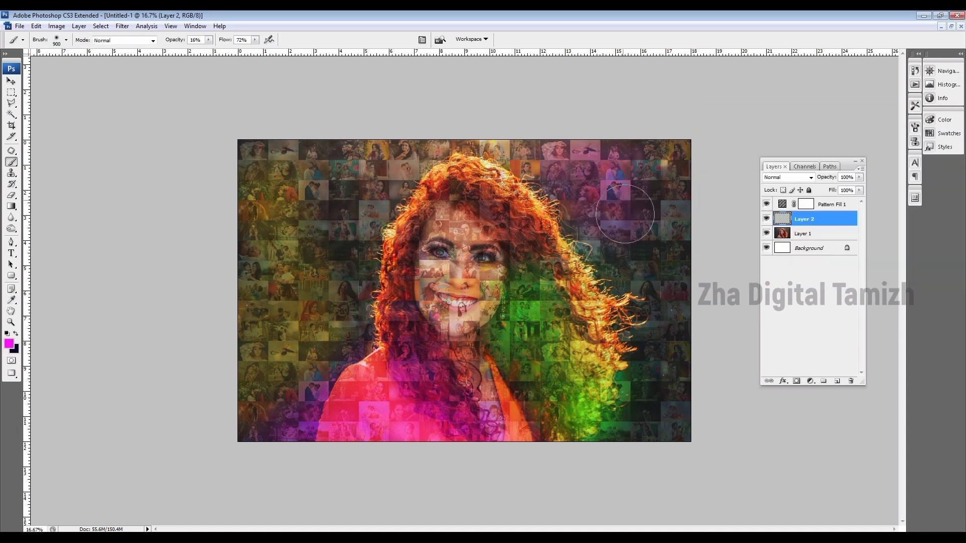
pyautogui.moveTo(624, 186); pyautogui.dragTo(649, 433)
pyautogui.moveTo(553, 166); pyautogui.dragTo(478, 151)
# - Paint green along the right edge and over the lower-left area
pyautogui.click(9, 344)
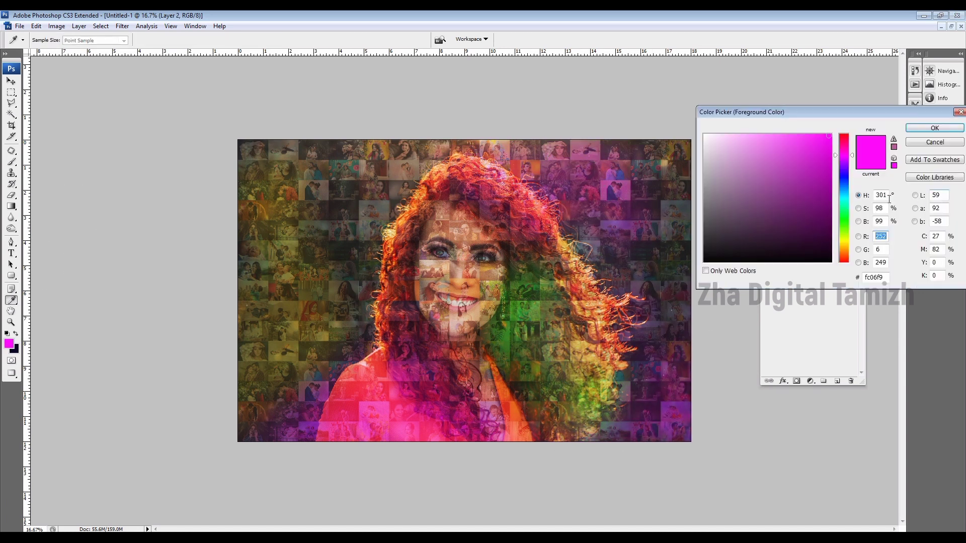
pyautogui.click(844, 235)
pyautogui.click(934, 128)
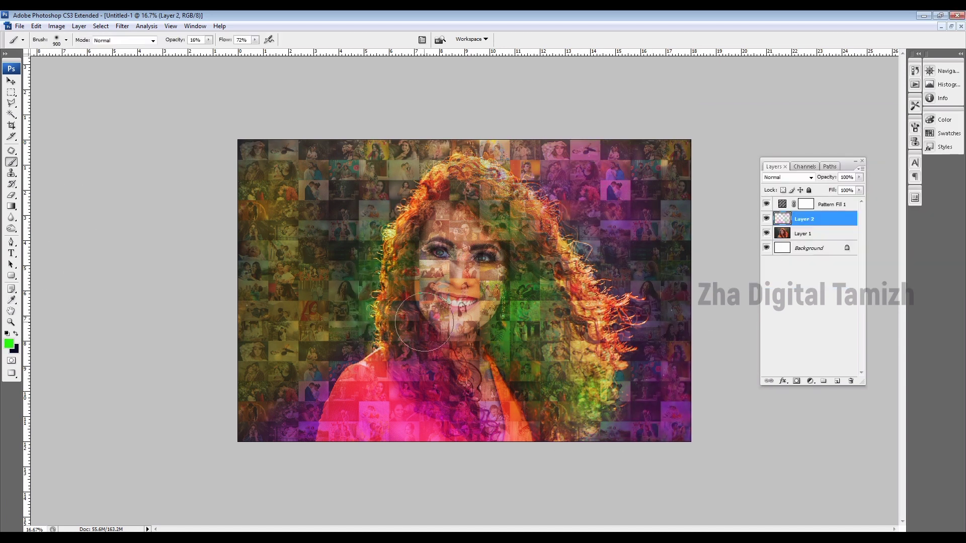
pyautogui.moveTo(673, 170); pyautogui.dragTo(632, 440)
pyautogui.moveTo(282, 345); pyautogui.dragTo(297, 433)
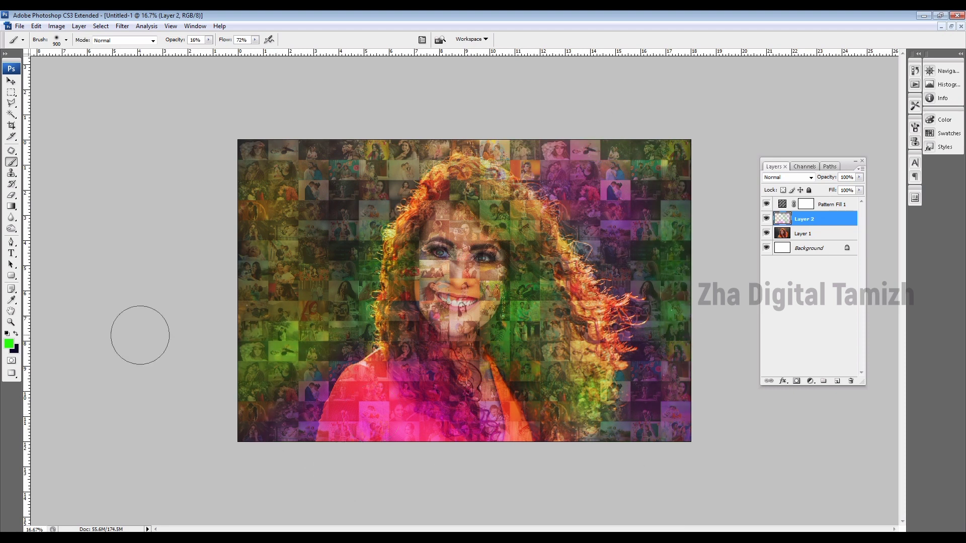
# - Change the painting colour to blue, then to light cyan, and fit the image on screen
pyautogui.click(10, 345)
pyautogui.click(844, 177)
pyautogui.click(934, 128)
pyautogui.click(9, 344)
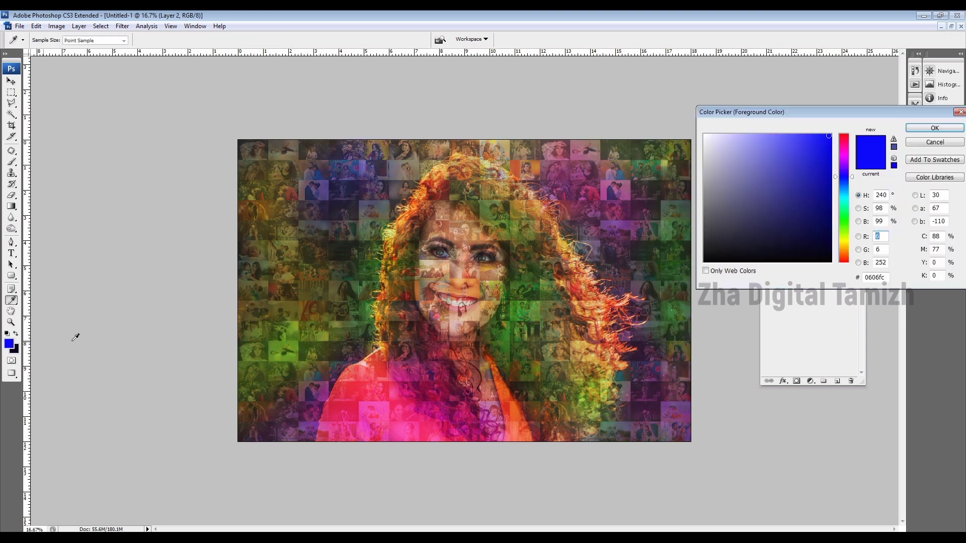
pyautogui.click(844, 194)
pyautogui.click(934, 127)
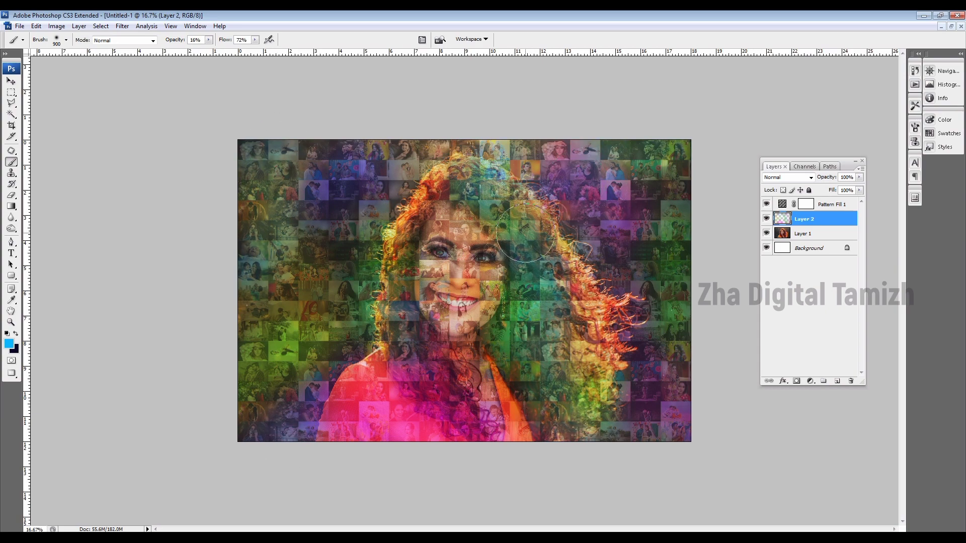
pyautogui.hotkey('ctrl', '0')
# - Rescale the Pattern Fill 1 photo-grid pattern to 70%, then make Layer 1 the working layer
pyautogui.press('v')
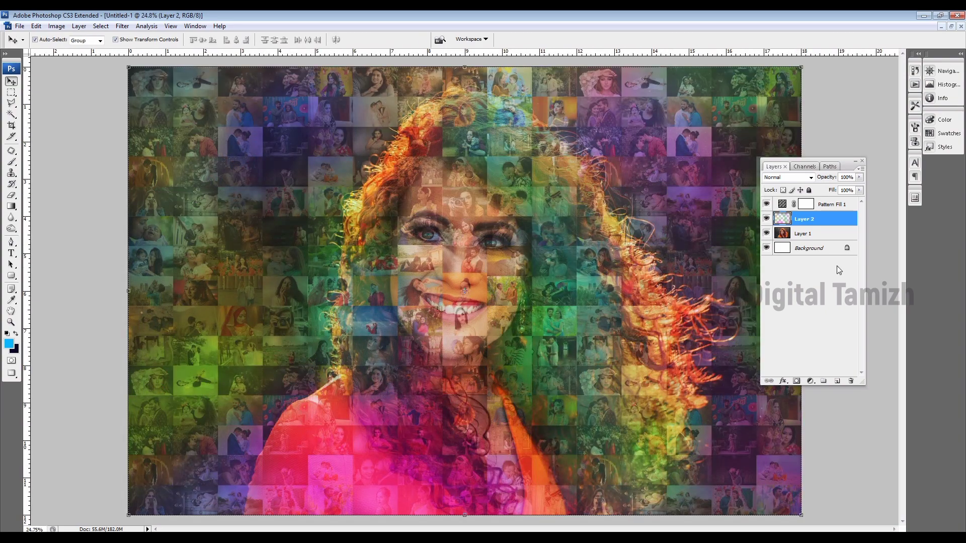
pyautogui.doubleClick(782, 204)
pyautogui.doubleClick(675, 166)
pyautogui.write('5')
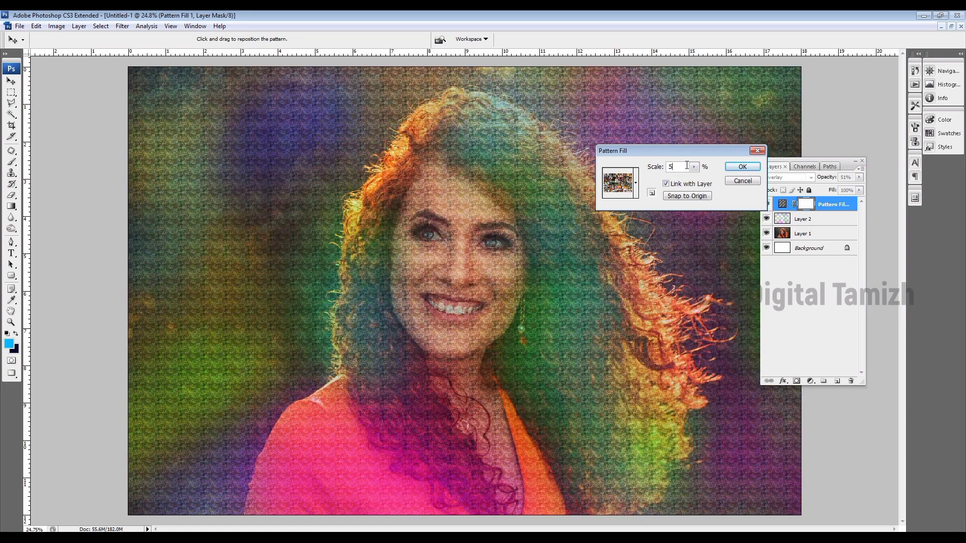
pyautogui.write('0250')
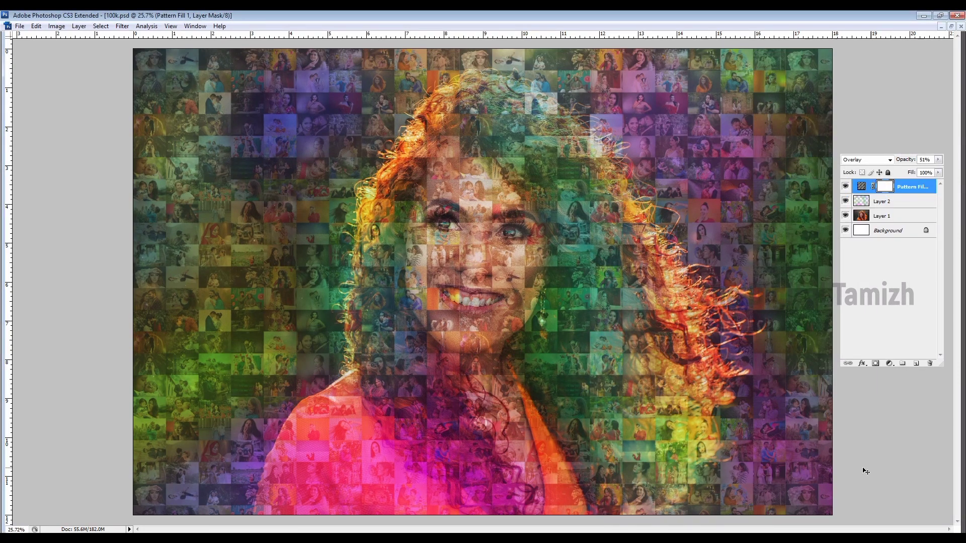
pyautogui.click(894, 218)
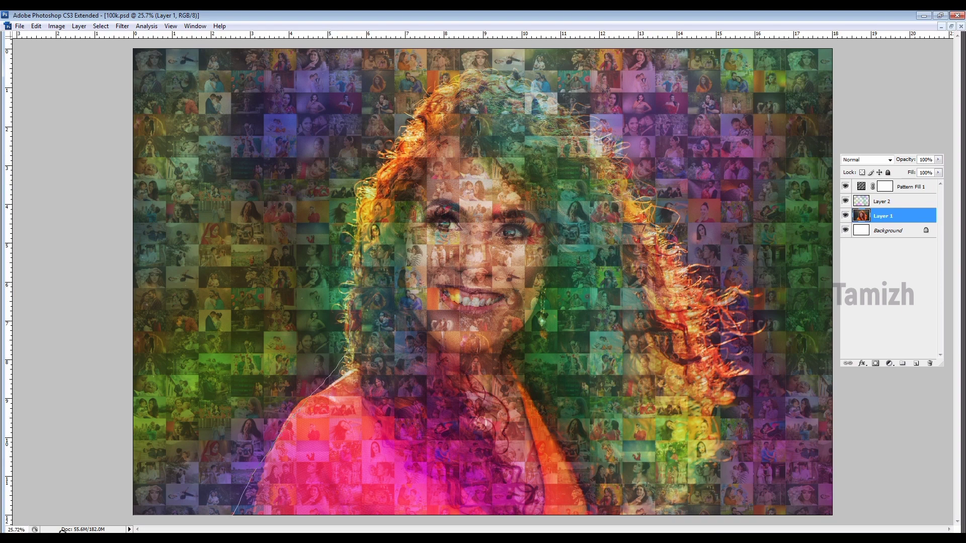
# - Select the area around the hair and shoulder with the Lasso and feather it by 5 px
pyautogui.hotkey('ctrl', 'a')
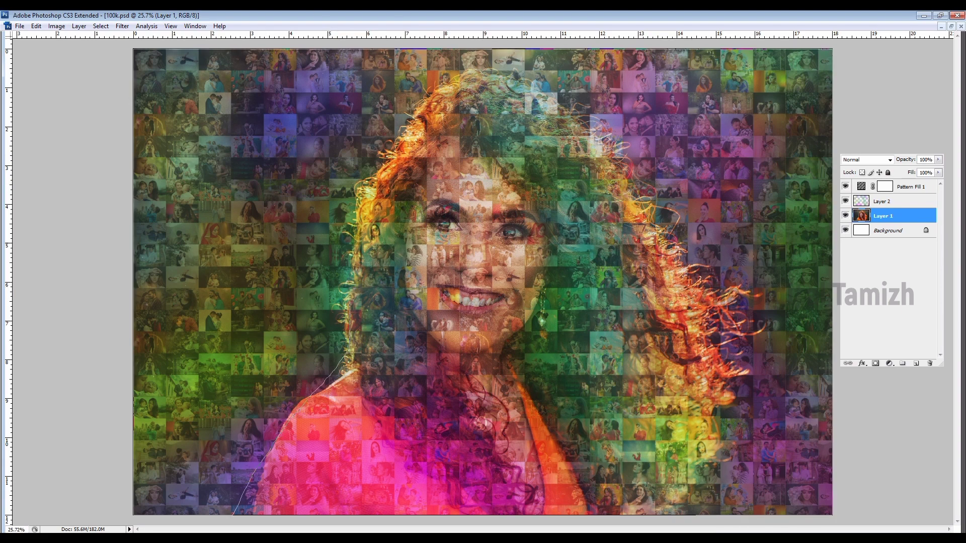
pyautogui.moveTo(724, 388); pyautogui.dragTo(509, 79)
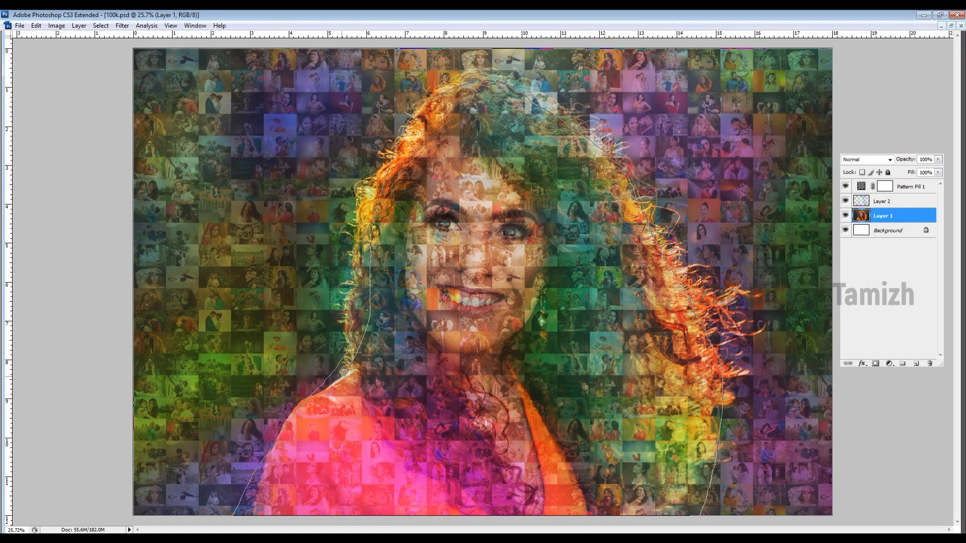
pyautogui.moveTo(365, 333); pyautogui.dragTo(294, 406)
pyautogui.hotkey('ctrl', 'alt', 'd')
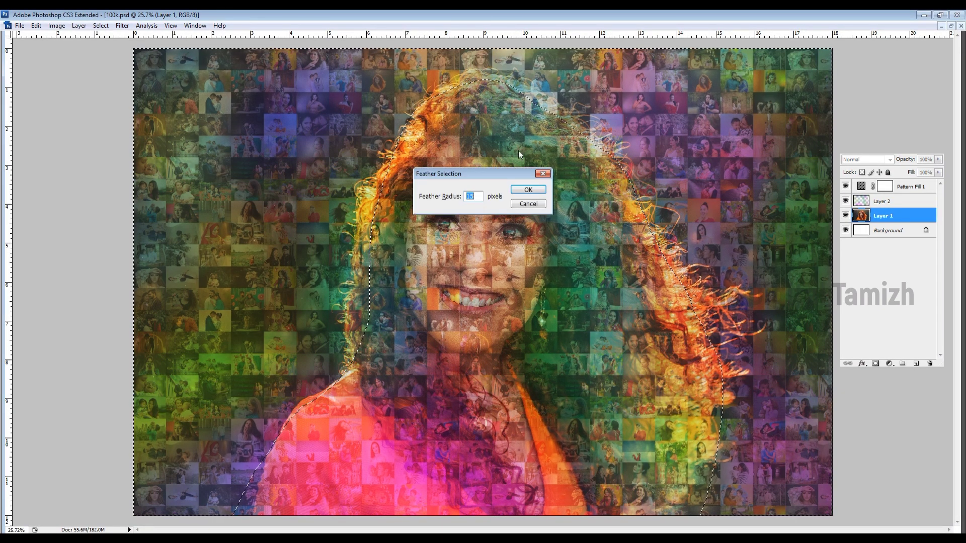
pyautogui.write('5')
pyautogui.press('Return')
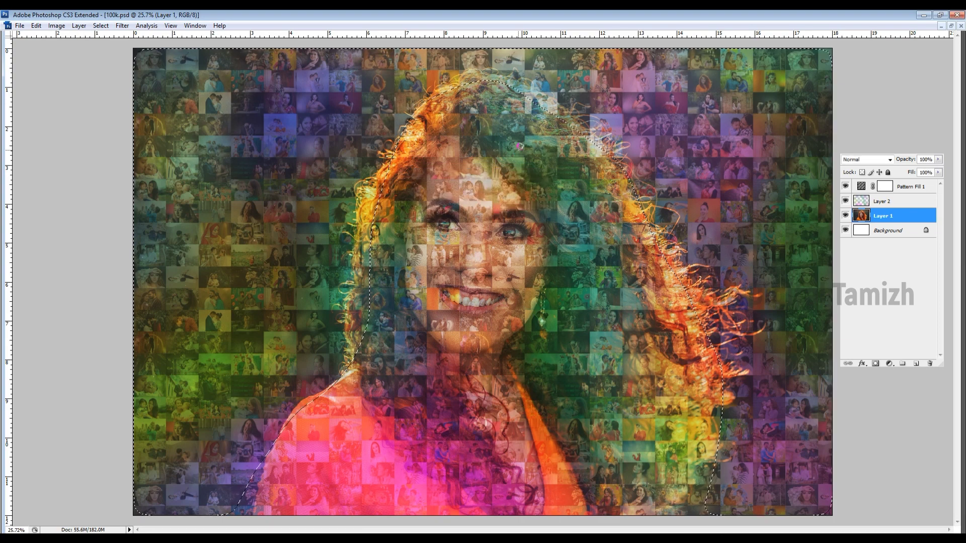
# - Apply Shadows/Highlights with Shadows at 40%, then deselect and hide the panels
pyautogui.hotkey('alt', 'i')
pyautogui.press('a')
pyautogui.press('w')
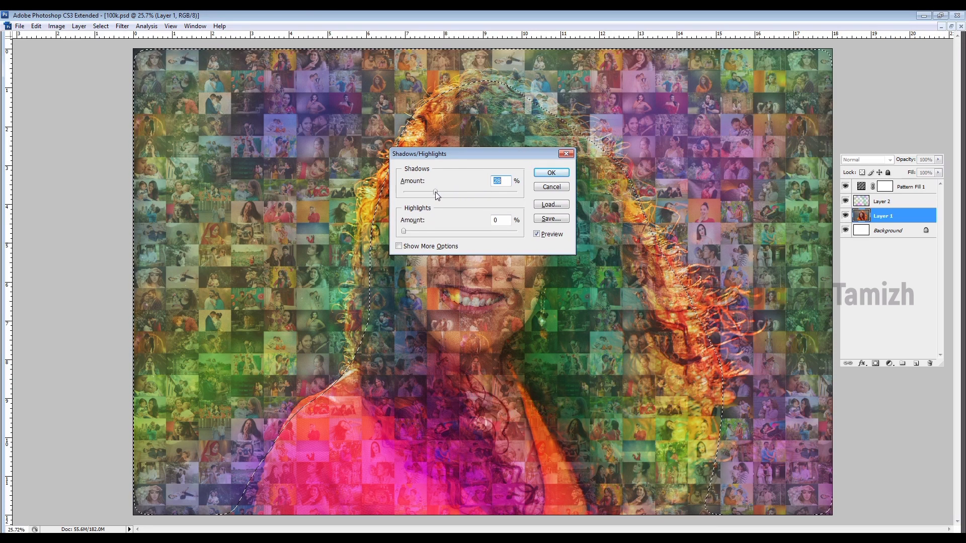
pyautogui.moveTo(436, 191); pyautogui.dragTo(449, 192)
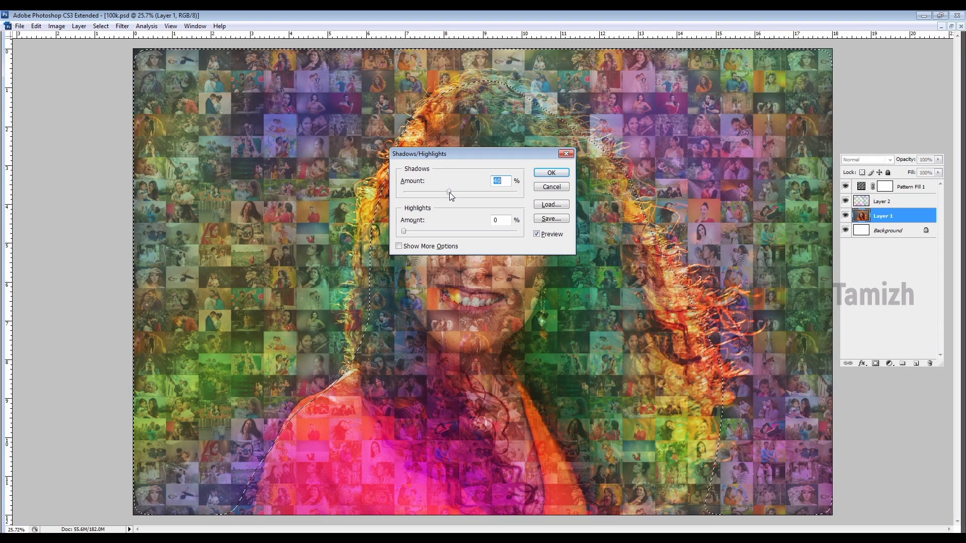
pyautogui.click(547, 175)
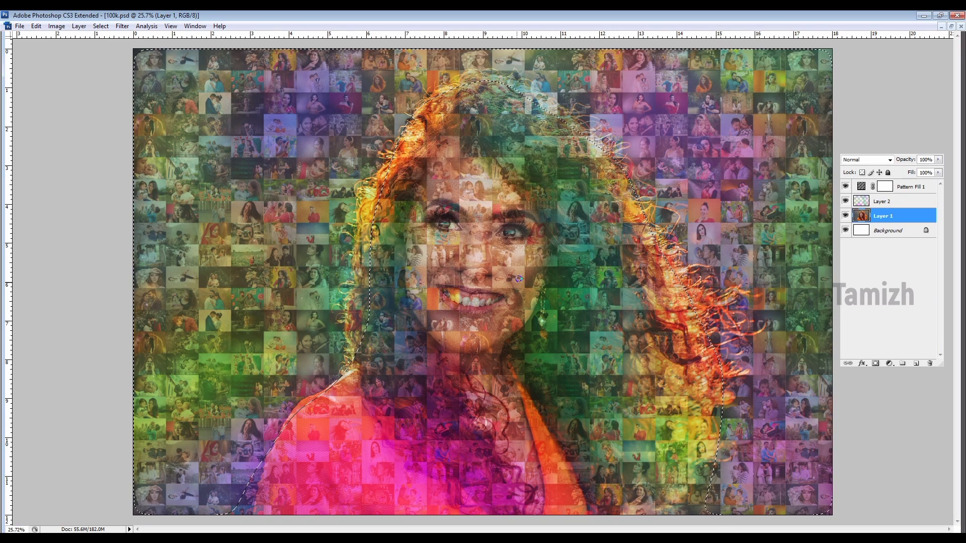
pyautogui.hotkey('ctrl', 'd')
pyautogui.press('F7')
pyautogui.moveTo(693, 254); pyautogui.dragTo(153, 157)
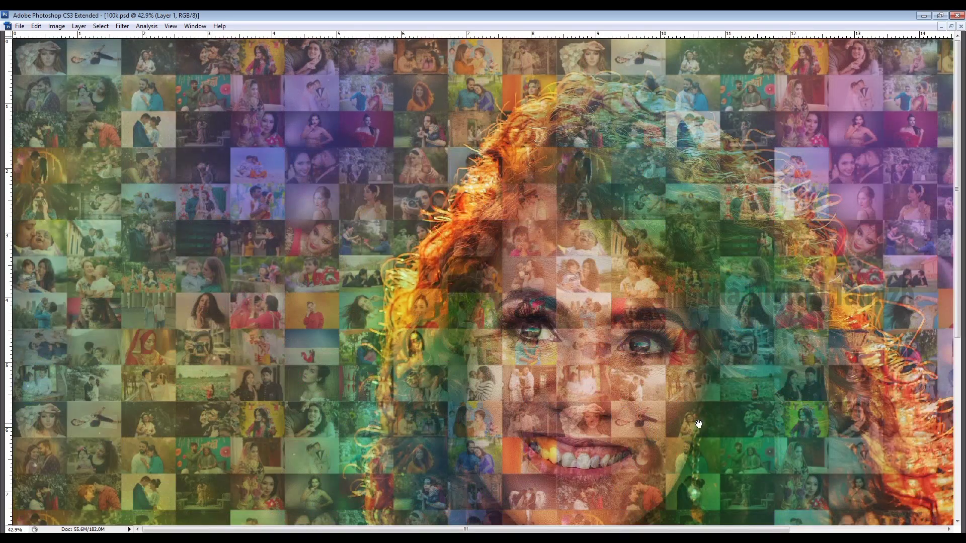
pyautogui.moveTo(692, 422)
pyautogui.mouseDown()
pyautogui.moveTo(693, 176)
pyautogui.moveTo(318, 277)
pyautogui.moveTo(288, 478)
pyautogui.mouseUp()
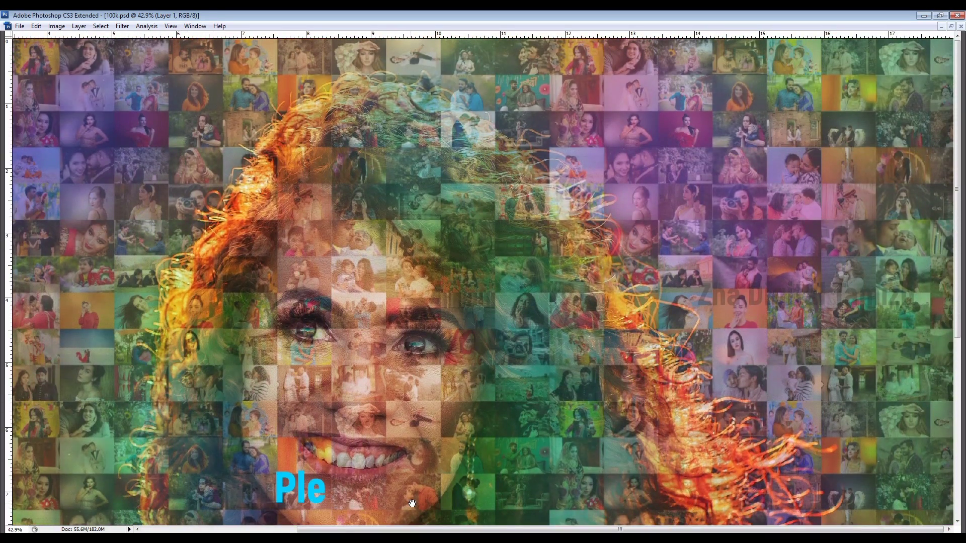
pyautogui.moveTo(412, 503)
pyautogui.mouseDown()
pyautogui.moveTo(644, 497)
pyautogui.moveTo(640, 340)
pyautogui.mouseUp()
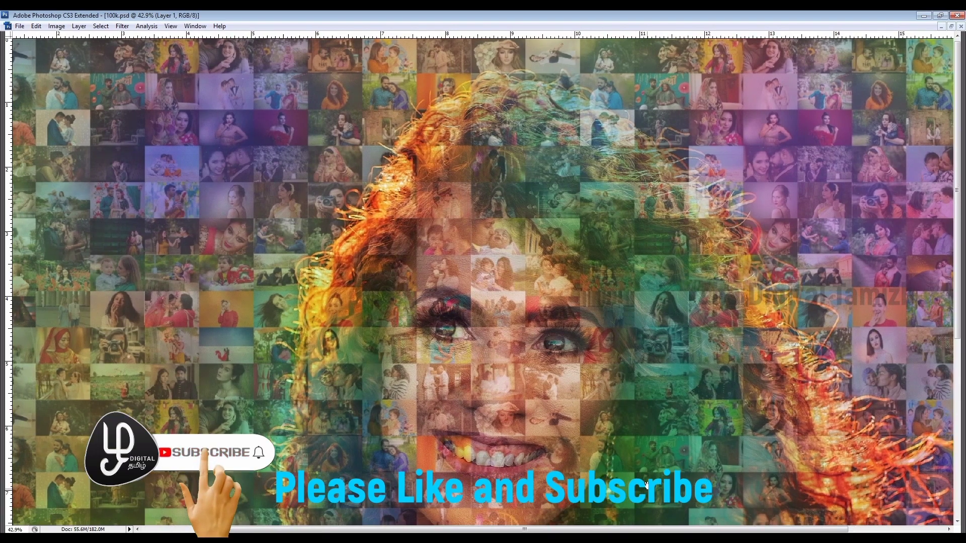
pyautogui.hotkey('ctrl', '0')
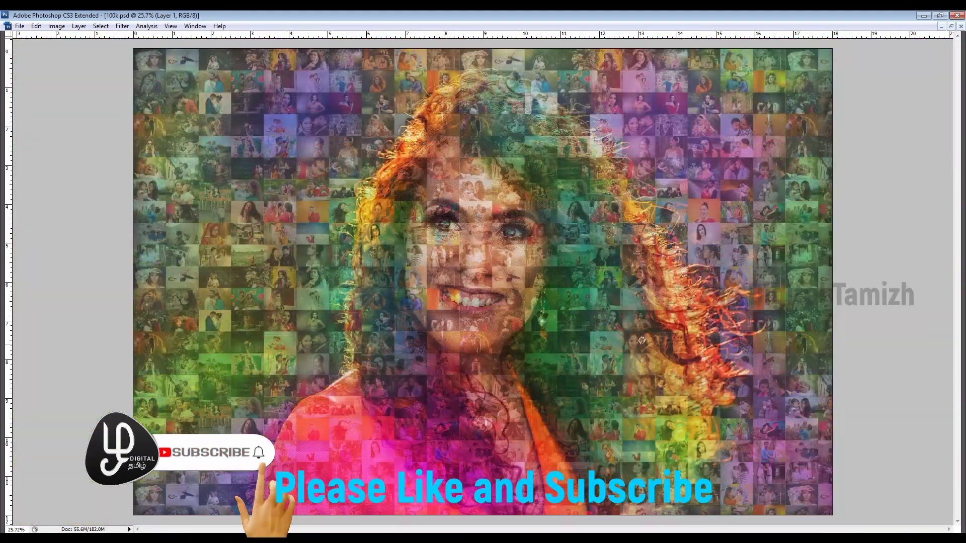